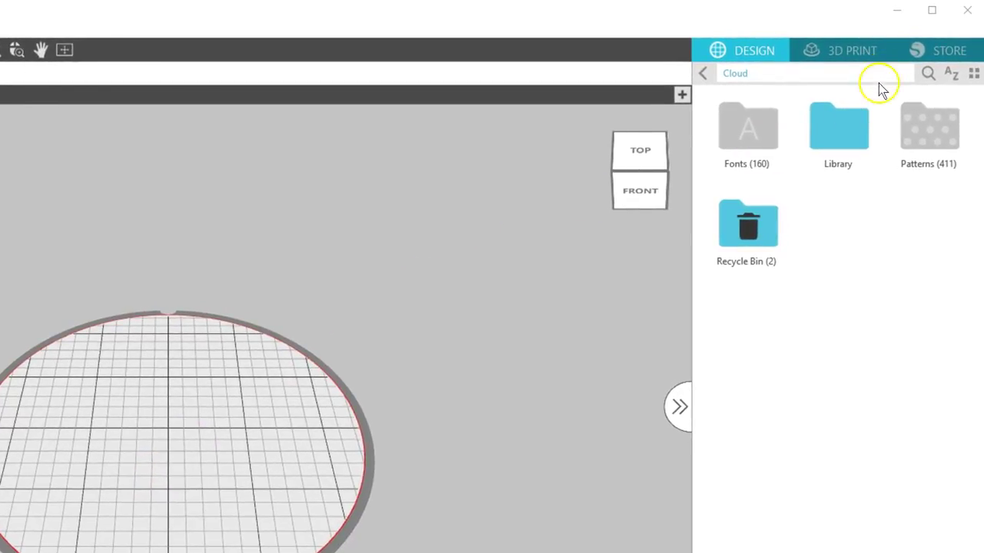
- Open the Library, switch between list and icon views, and look inside the 3D folder
{"action": "double_click", "coordinate": [856, 135]}
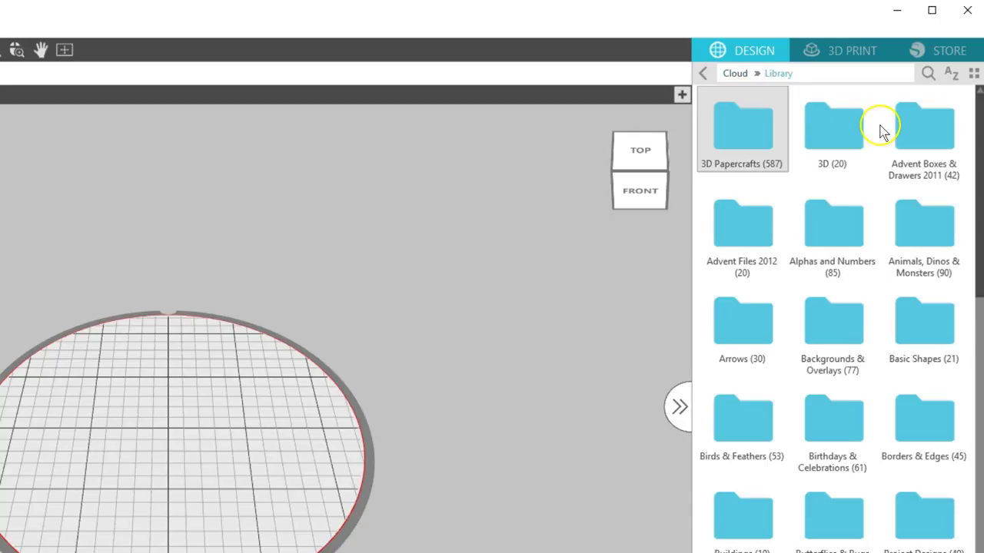
{"action": "left_click", "coordinate": [973, 75]}
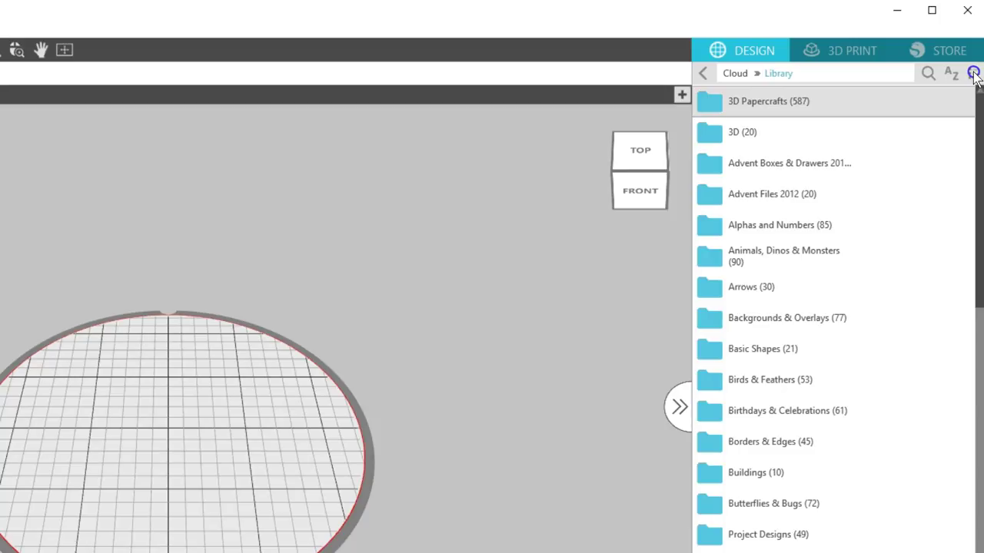
{"action": "left_click", "coordinate": [973, 75]}
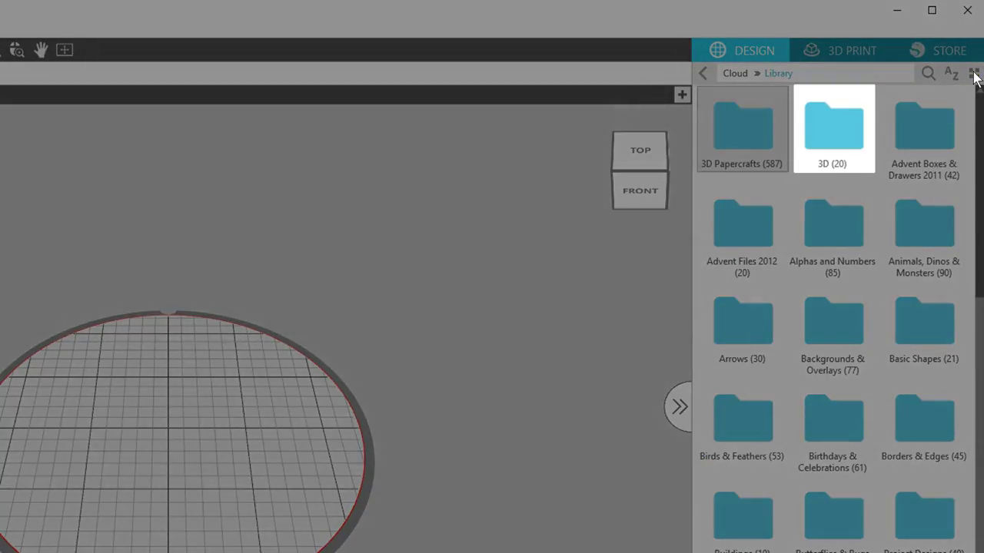
{"action": "left_click", "coordinate": [843, 134]}
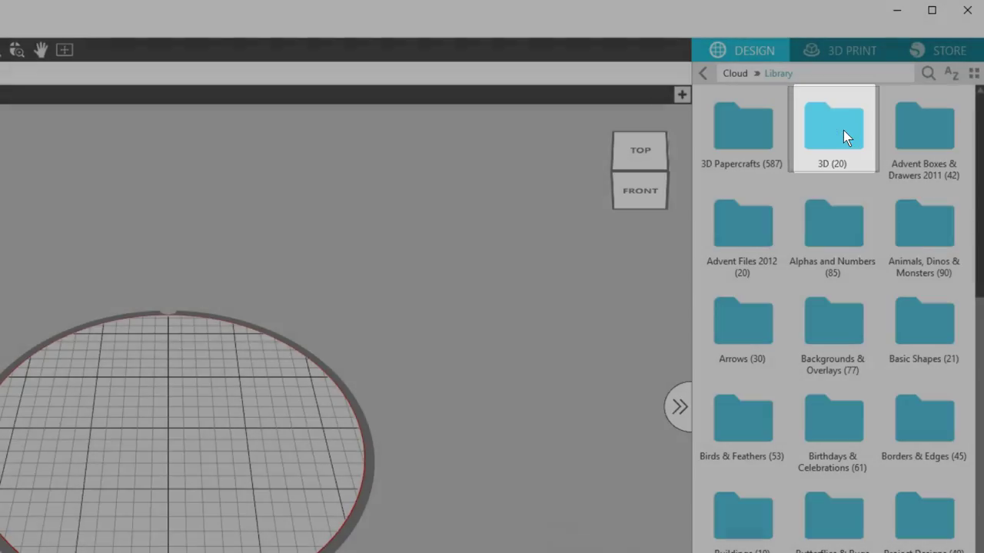
{"action": "left_click", "coordinate": [844, 133]}
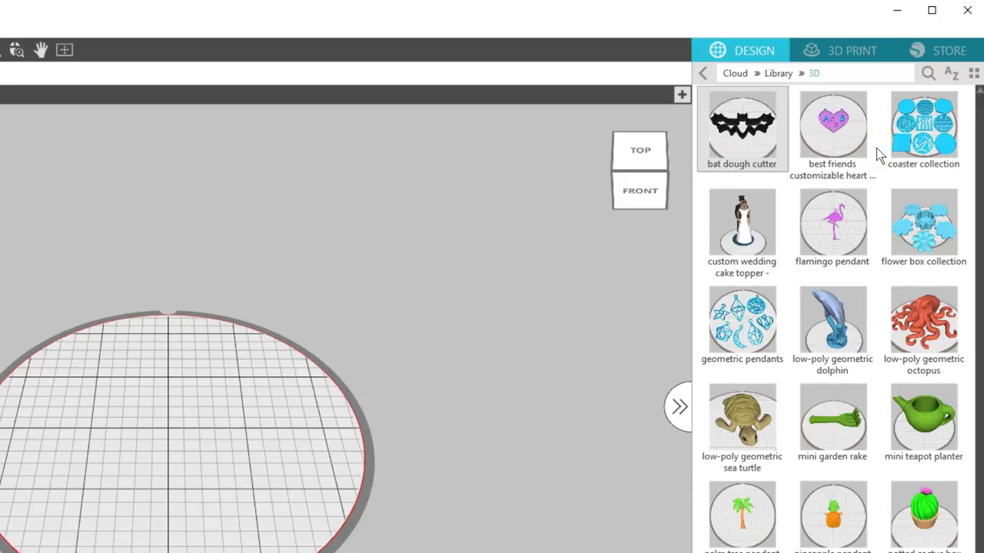
{"action": "left_click", "coordinate": [703, 73]}
- Browse Free with Machine > Alta, then return to the Library folder grid
{"action": "scroll", "coordinate": [923, 308], "scroll_direction": "down", "scroll_amount": 6}
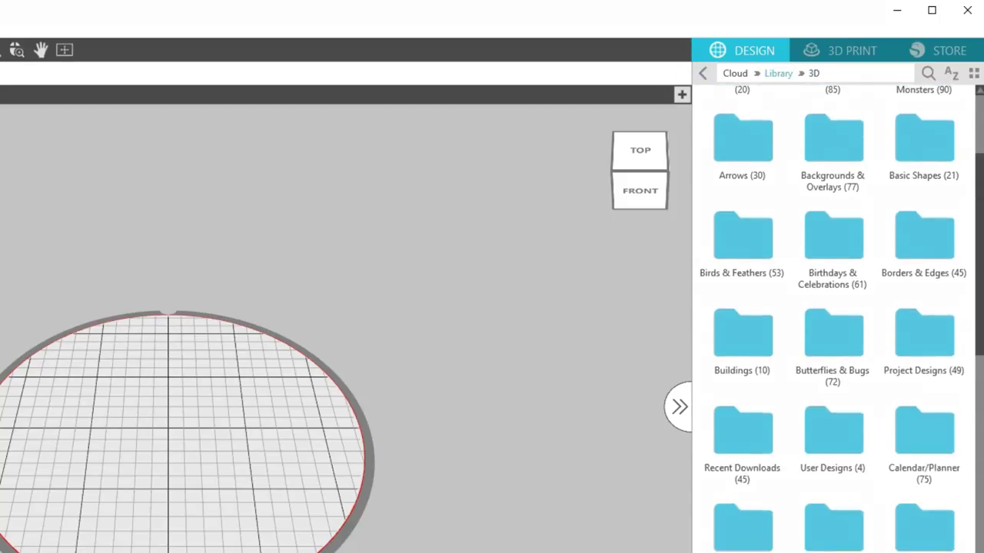
{"action": "left_click", "coordinate": [963, 427]}
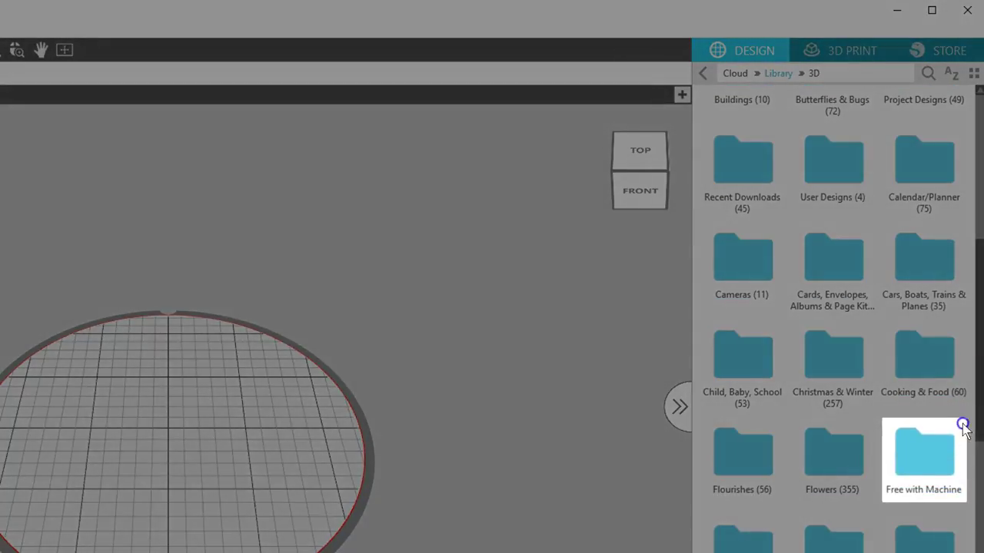
{"action": "left_click", "coordinate": [926, 460]}
{"action": "left_click", "coordinate": [751, 130]}
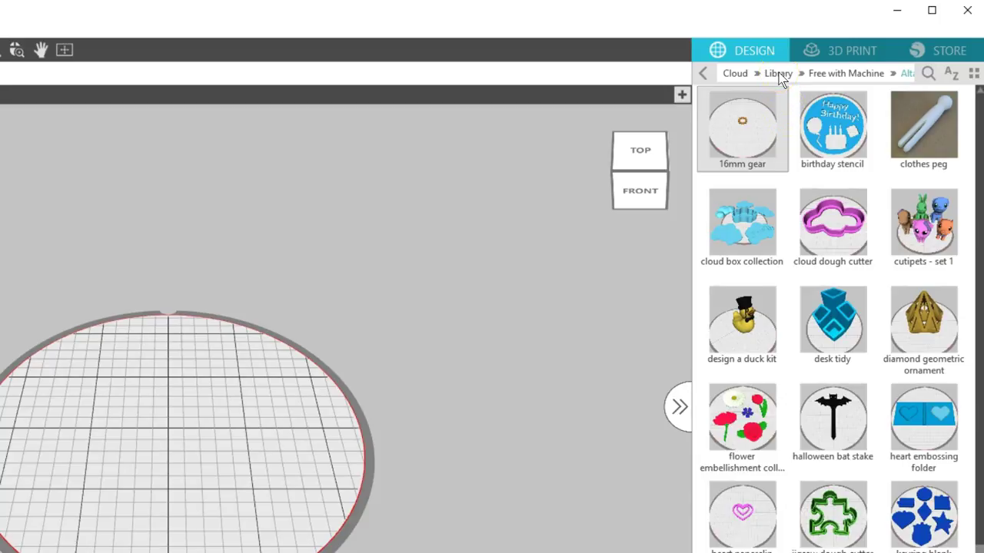
{"action": "left_click", "coordinate": [778, 74]}
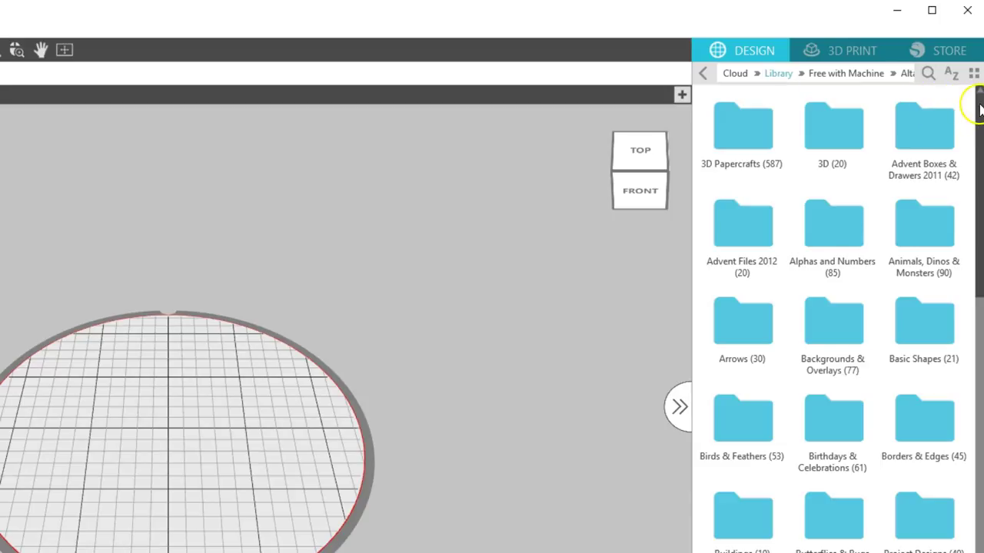
{"action": "left_click_drag", "start_coordinate": [980, 101], "coordinate": [980, 221]}
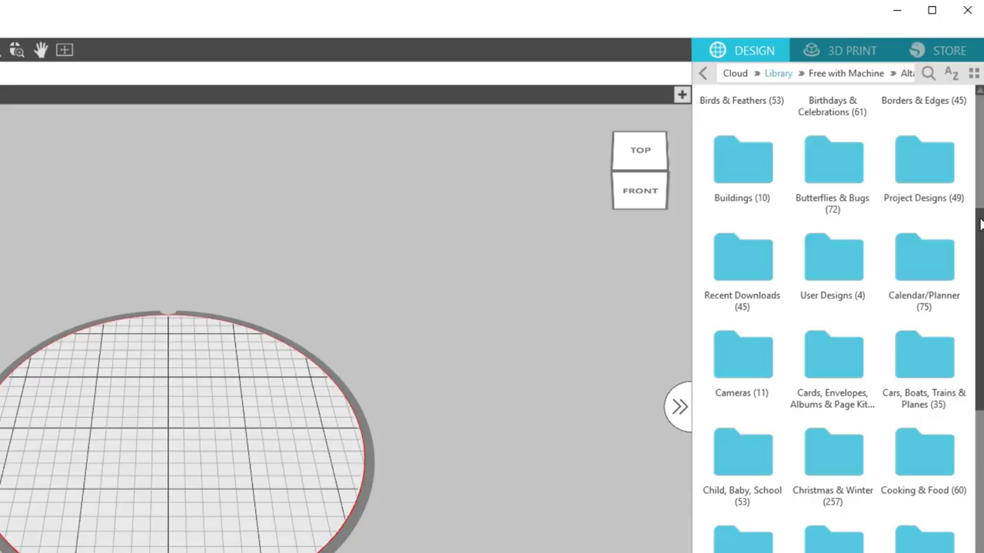
- In the Flowers folder, pick the black line-art flower to bring up its import options
{"action": "left_click", "coordinate": [845, 538]}
{"action": "left_click_drag", "start_coordinate": [977, 100], "coordinate": [980, 449]}
{"action": "left_click", "coordinate": [927, 73]}
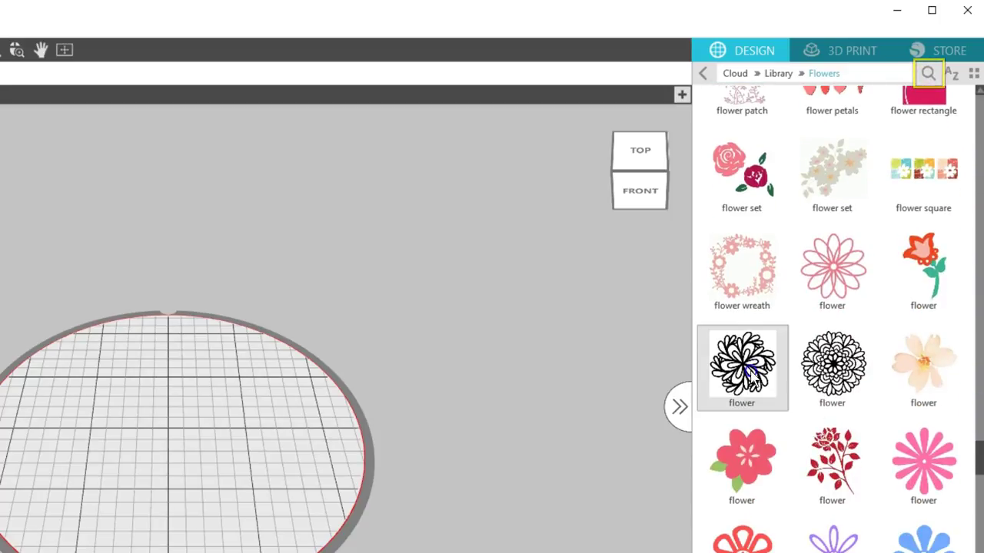
{"action": "left_click", "coordinate": [742, 365]}
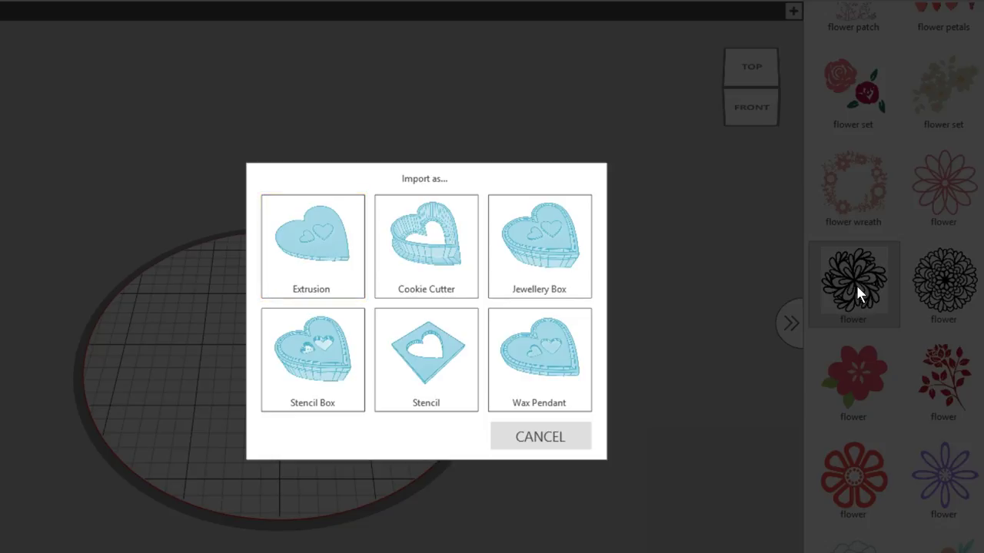
- Import the flower as an extrusion and inspect it from front, underneath and right-side views
{"action": "left_click", "coordinate": [355, 292]}
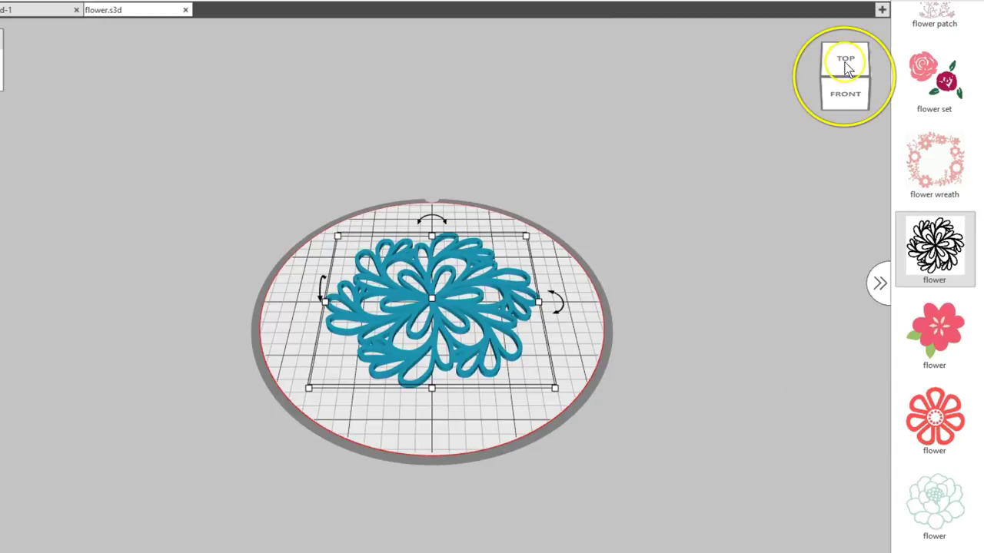
{"action": "left_click_drag", "start_coordinate": [845, 68], "coordinate": [795, 83]}
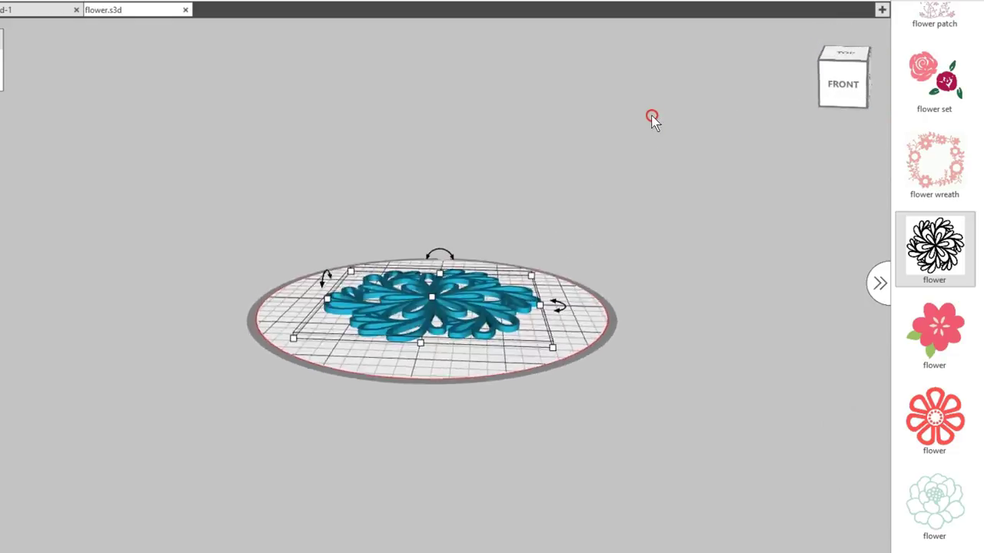
{"action": "mouse_move", "coordinate": [652, 119]}
{"action": "left_mouse_down"}
{"action": "mouse_move", "coordinate": [654, 85]}
{"action": "mouse_move", "coordinate": [659, 131]}
{"action": "left_mouse_up"}
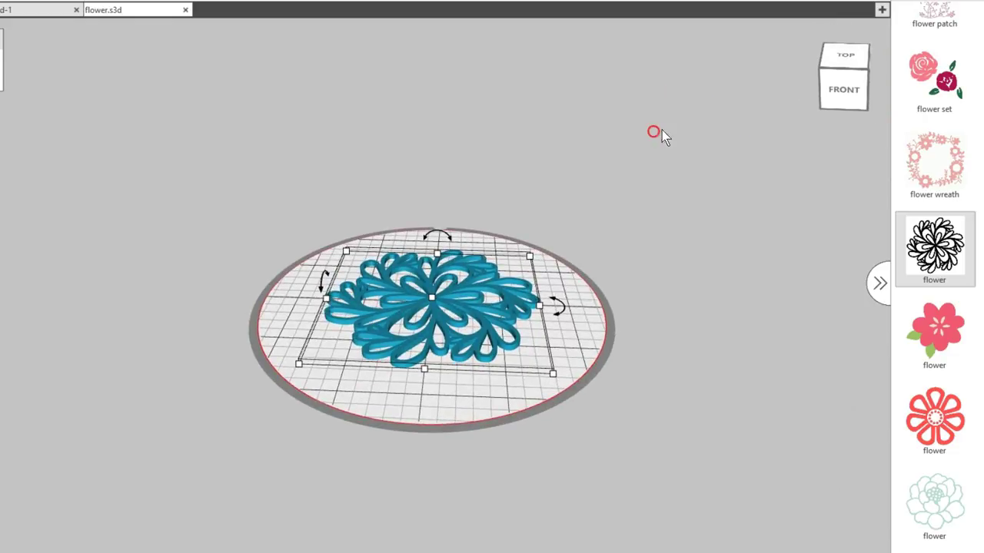
{"action": "left_click", "coordinate": [851, 96]}
{"action": "left_click", "coordinate": [847, 106]}
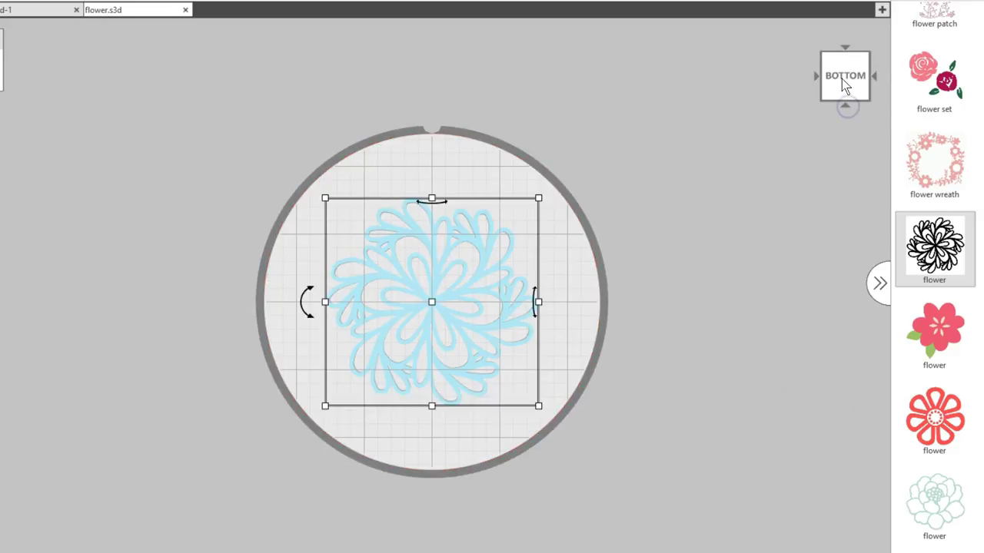
{"action": "left_click", "coordinate": [815, 75]}
{"action": "left_click", "coordinate": [841, 89]}
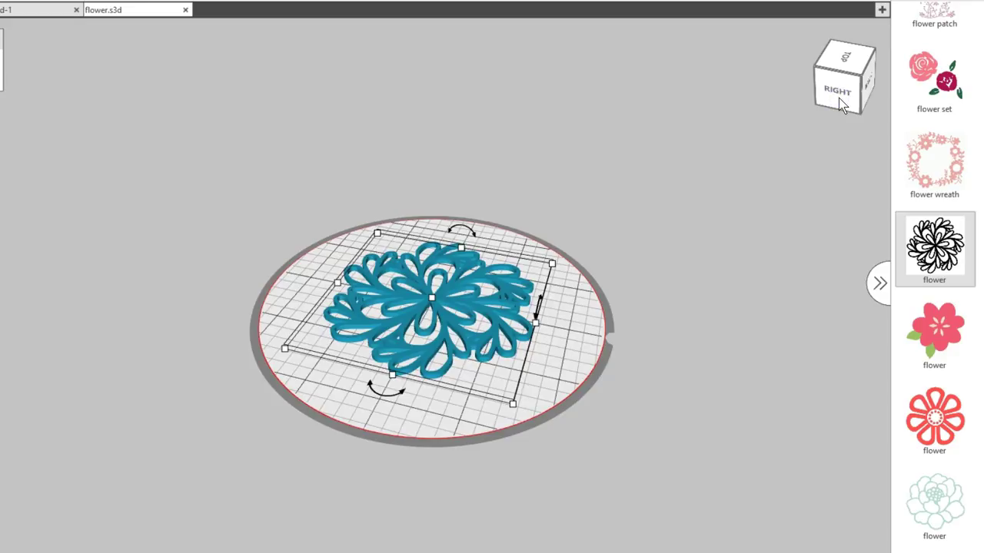
- Scale the flower, move it on the plate and rotate it about 30°
{"action": "mouse_move", "coordinate": [550, 265]}
{"action": "left_mouse_down"}
{"action": "mouse_move", "coordinate": [487, 292]}
{"action": "mouse_move", "coordinate": [547, 264]}
{"action": "left_mouse_up"}
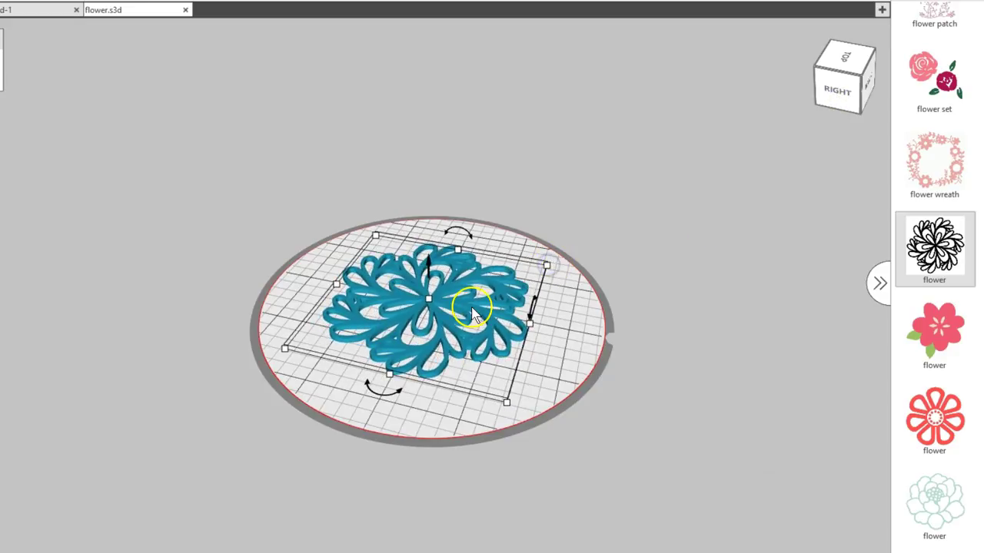
{"action": "left_click_drag", "start_coordinate": [468, 307], "coordinate": [495, 307]}
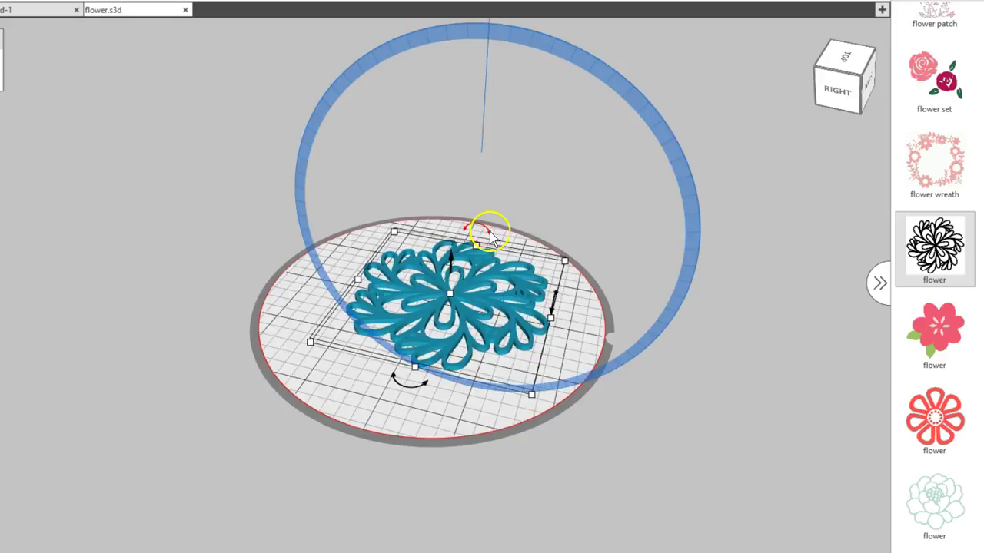
{"action": "left_click_drag", "start_coordinate": [415, 387], "coordinate": [361, 358]}
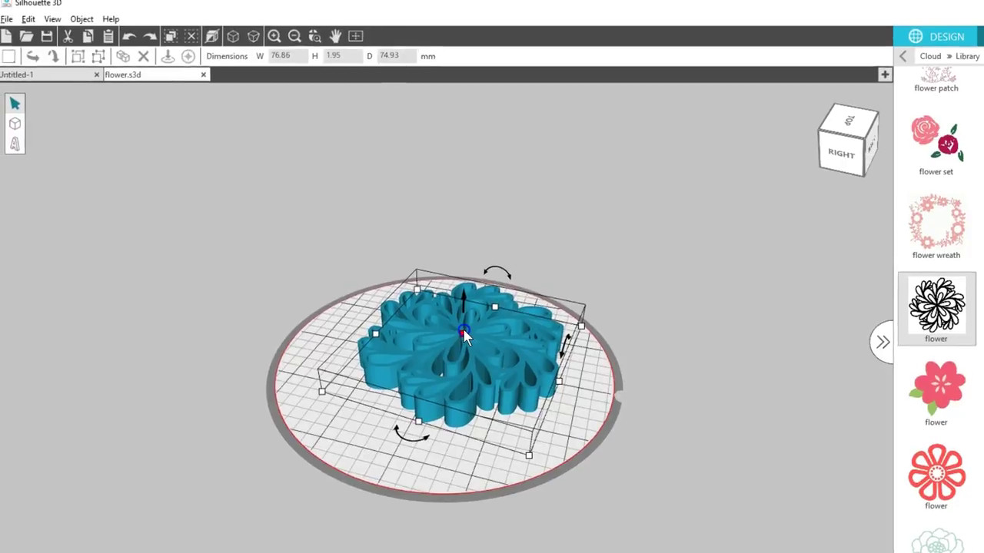
- Undo the flower's rotation, then zoom in and out on the extruded flower
{"action": "left_click", "coordinate": [131, 43]}
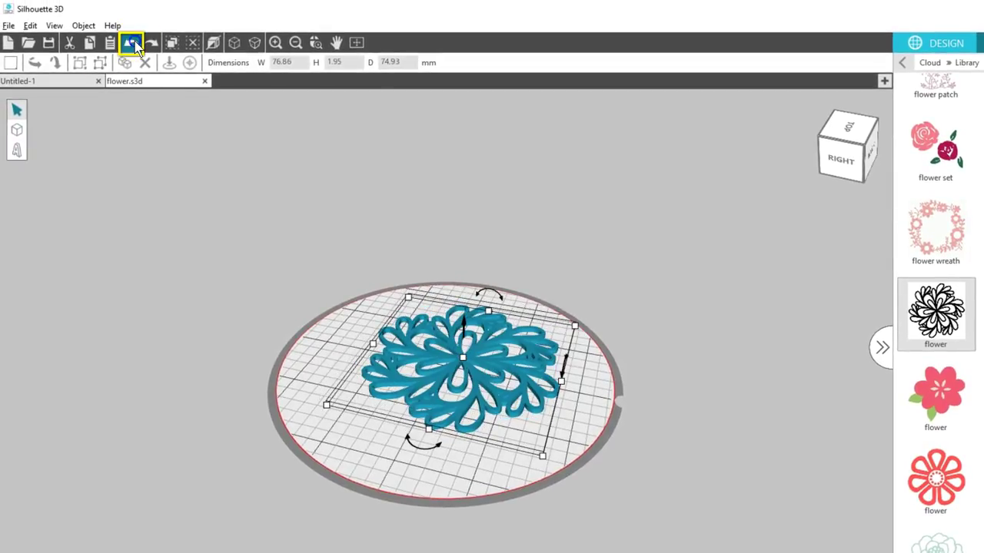
{"action": "left_click", "coordinate": [133, 44]}
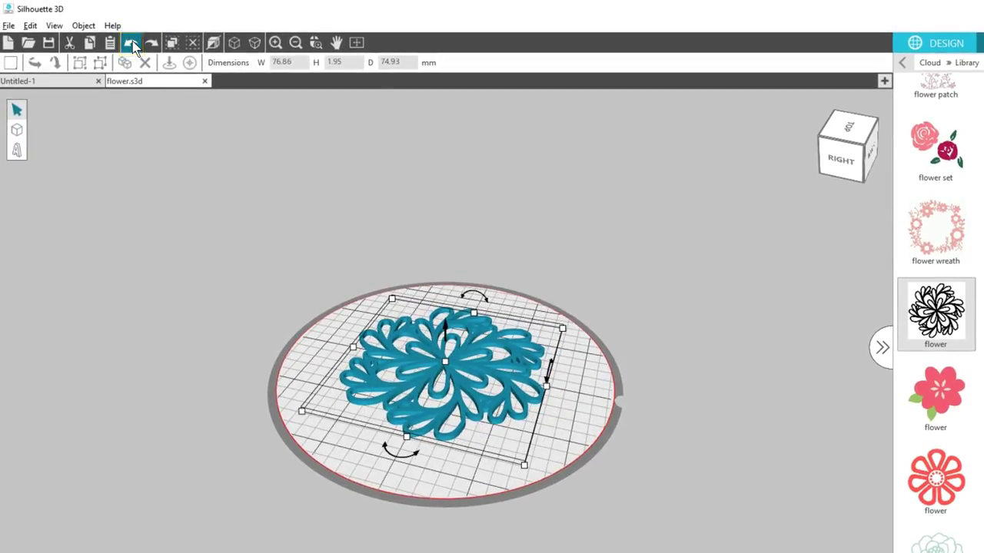
{"action": "left_click", "coordinate": [132, 44]}
{"action": "left_click", "coordinate": [610, 321]}
{"action": "scroll", "coordinate": [612, 325], "scroll_direction": "up", "scroll_amount": 5}
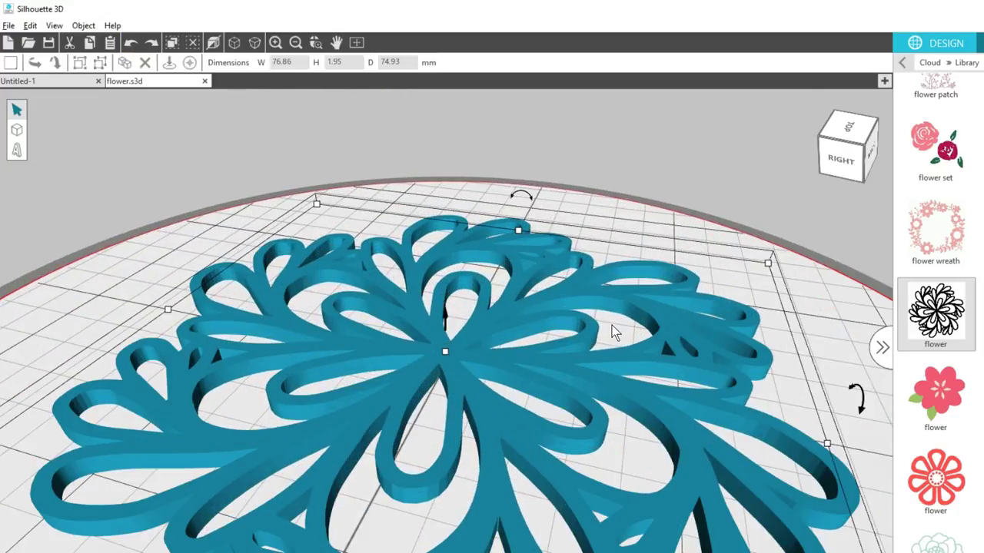
{"action": "scroll", "coordinate": [614, 329], "scroll_direction": "down", "scroll_amount": 4}
{"action": "left_click", "coordinate": [316, 42]}
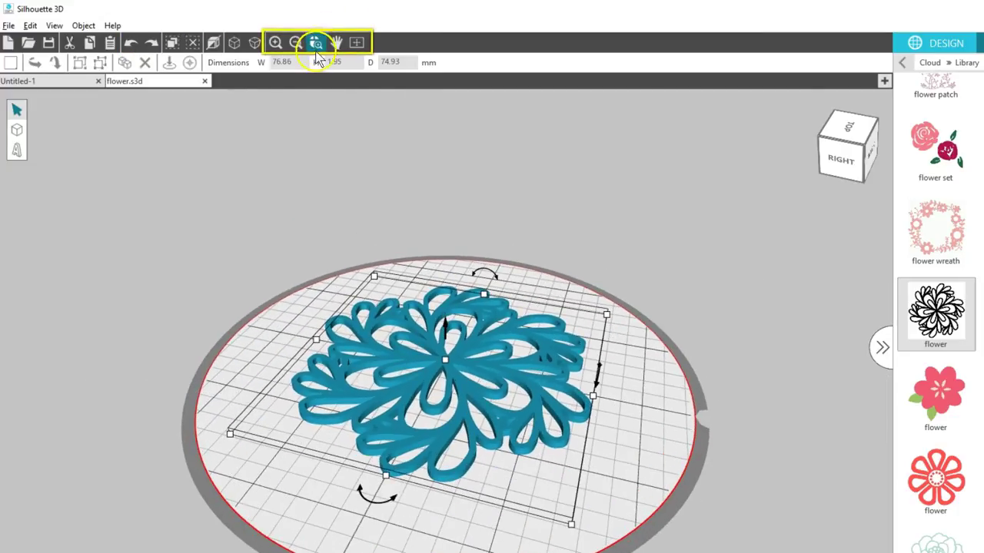
{"action": "left_click", "coordinate": [292, 198]}
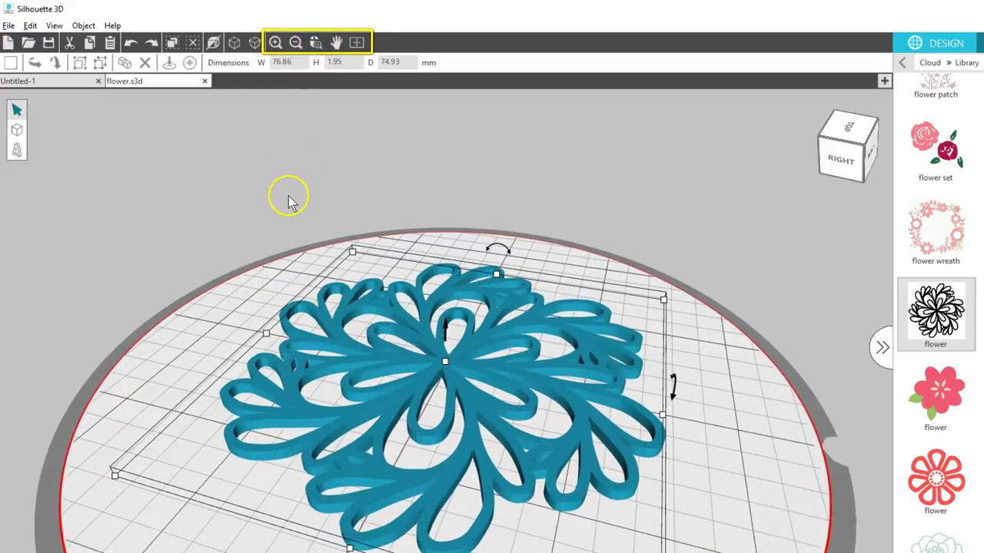
{"action": "scroll", "coordinate": [318, 263], "scroll_direction": "down", "scroll_amount": 3}
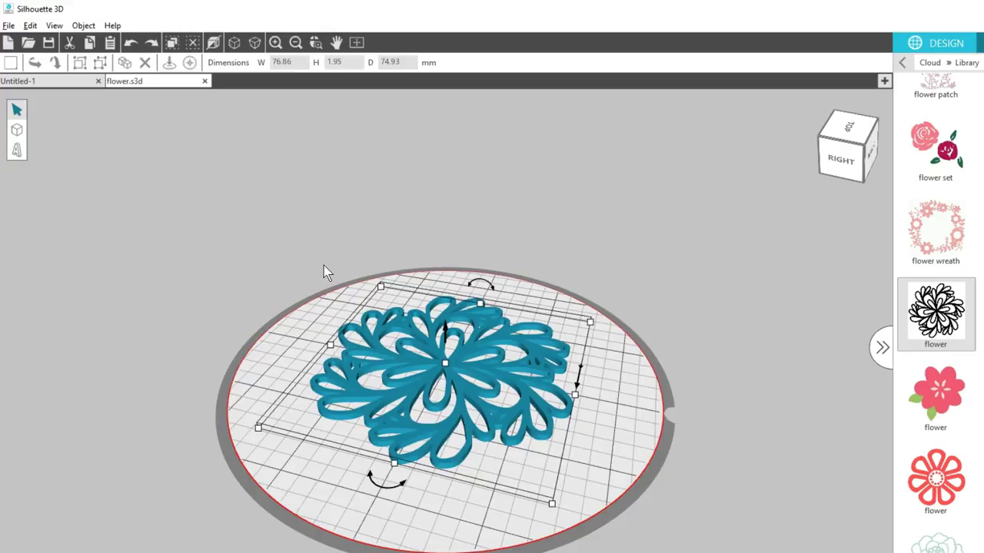
- Import the line-art flower again, this time as a cookie cutter
{"action": "left_click", "coordinate": [931, 311]}
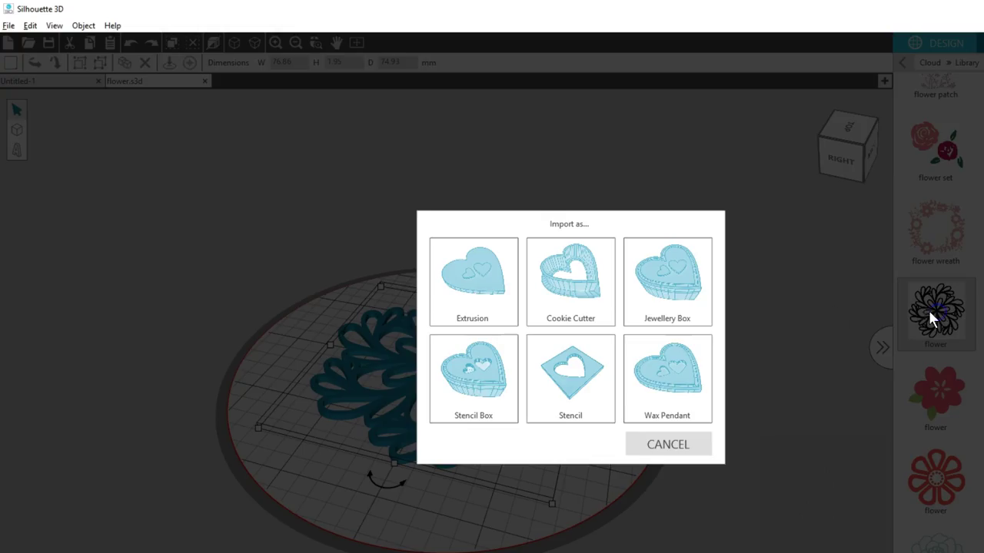
{"action": "left_click", "coordinate": [592, 299]}
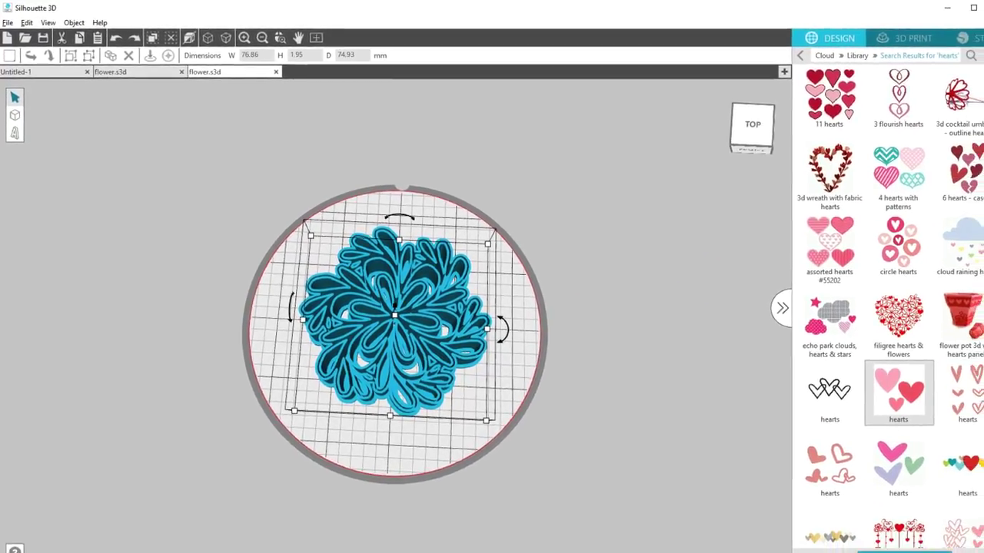
{"action": "left_click", "coordinate": [857, 55]}
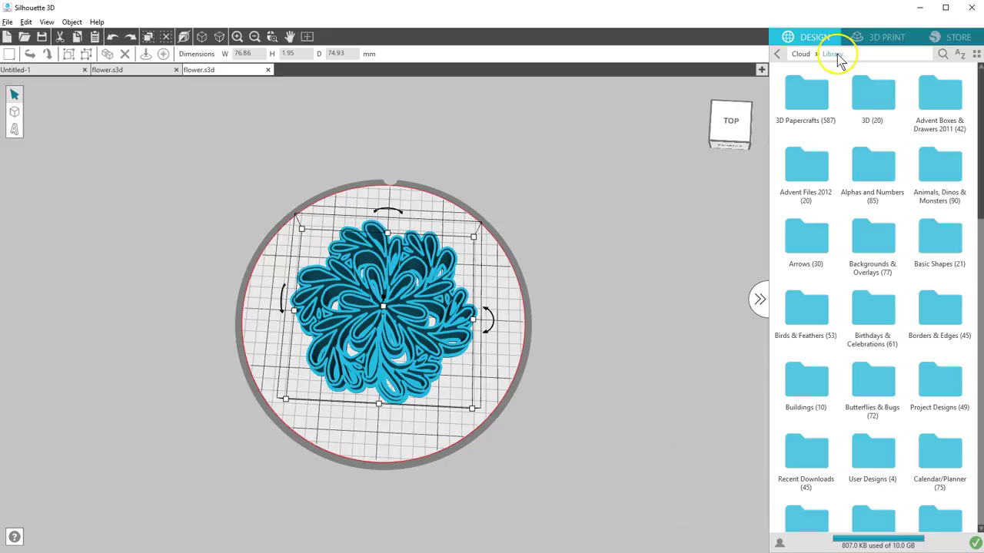
- Search the library for 'hearts' and import that design as cookie cutters
{"action": "left_click", "coordinate": [942, 54]}
{"action": "type", "text": "hearts"}
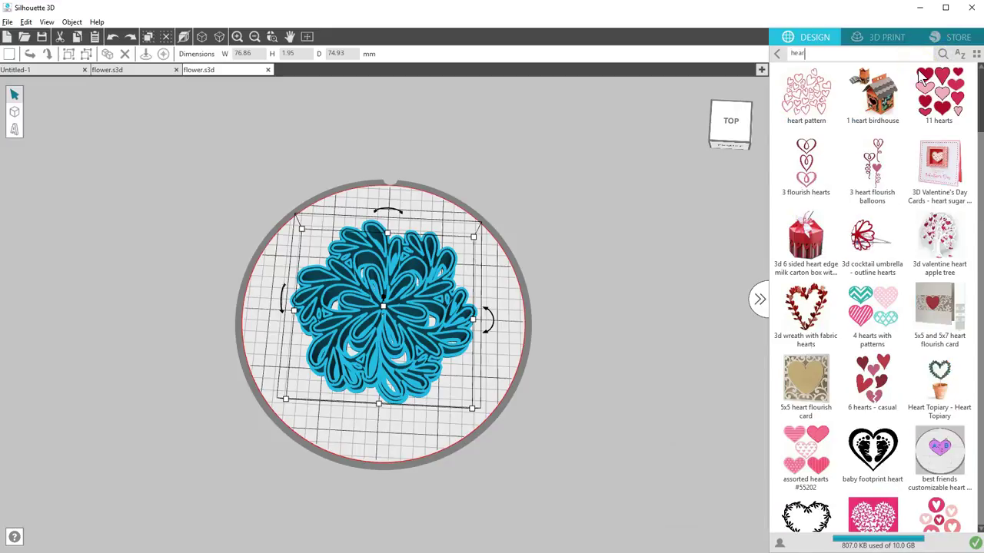
{"action": "double_click", "coordinate": [881, 377]}
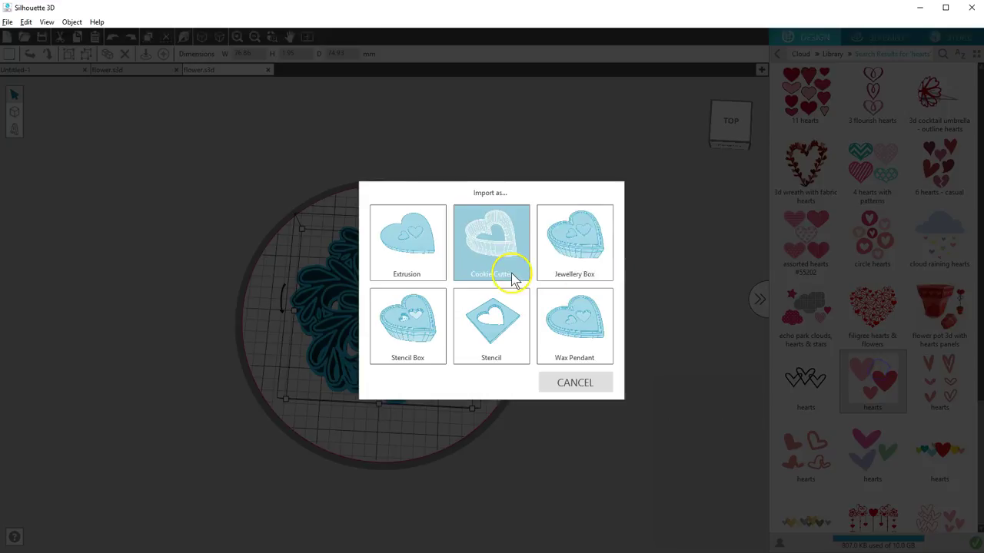
{"action": "left_click", "coordinate": [492, 242]}
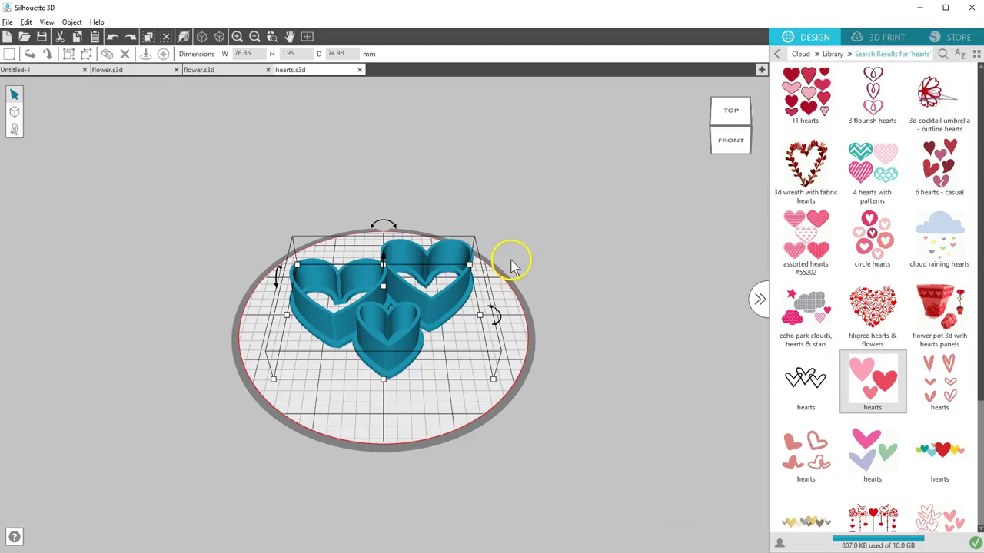
- Tilt the view, trial-duplicate and move the small heart, then undo both changes
{"action": "mouse_move", "coordinate": [510, 259]}
{"action": "right_mouse_down"}
{"action": "mouse_move", "coordinate": [520, 263]}
{"action": "mouse_move", "coordinate": [523, 295]}
{"action": "mouse_move", "coordinate": [512, 125]}
{"action": "mouse_move", "coordinate": [382, 140]}
{"action": "mouse_move", "coordinate": [407, 213]}
{"action": "mouse_move", "coordinate": [515, 283]}
{"action": "right_mouse_up"}
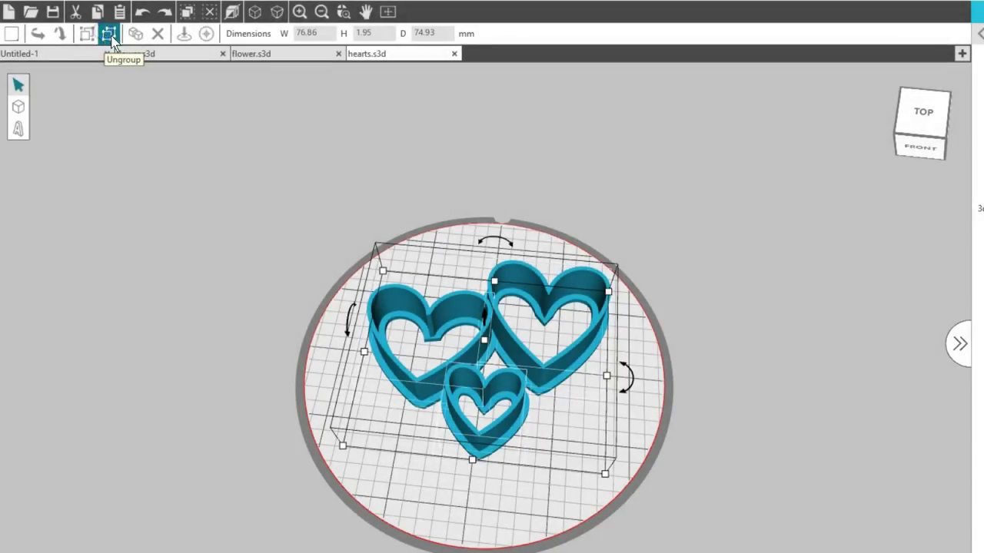
{"action": "left_click", "coordinate": [651, 252]}
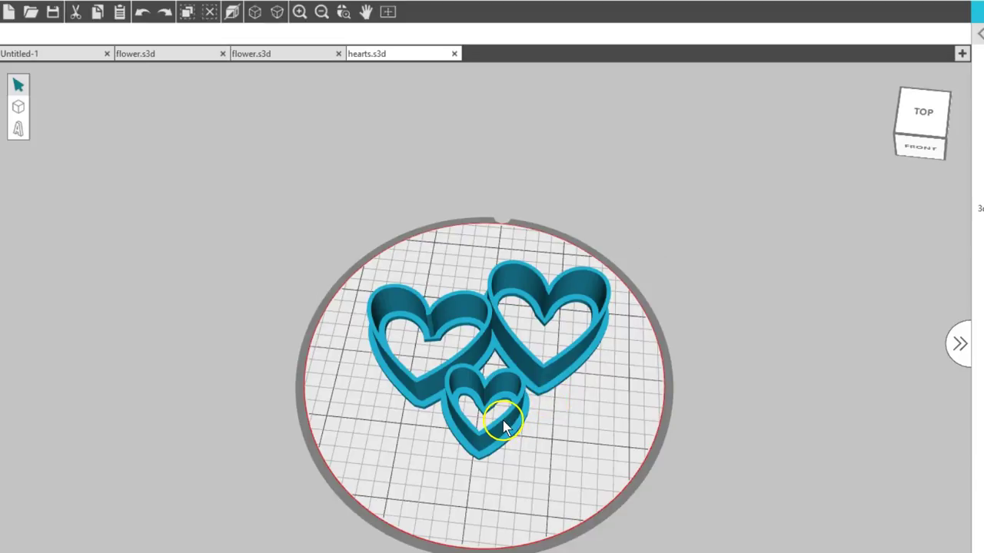
{"action": "left_click_drag", "start_coordinate": [504, 426], "coordinate": [557, 460], "text": "ctrl"}
{"action": "left_click_drag", "start_coordinate": [465, 450], "coordinate": [467, 513]}
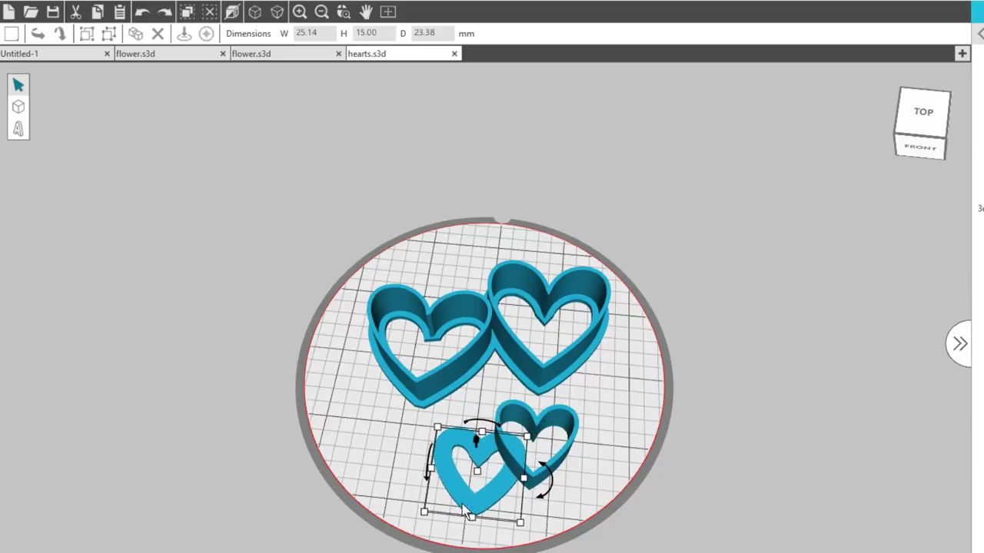
{"action": "left_click", "coordinate": [141, 12]}
{"action": "left_click", "coordinate": [141, 12]}
- Delete the left heart and the small heart, keeping only the large heart
{"action": "left_click_drag", "start_coordinate": [461, 213], "coordinate": [654, 431]}
{"action": "left_click_drag", "start_coordinate": [325, 231], "coordinate": [492, 411]}
{"action": "left_click_drag", "start_coordinate": [582, 405], "coordinate": [438, 461]}
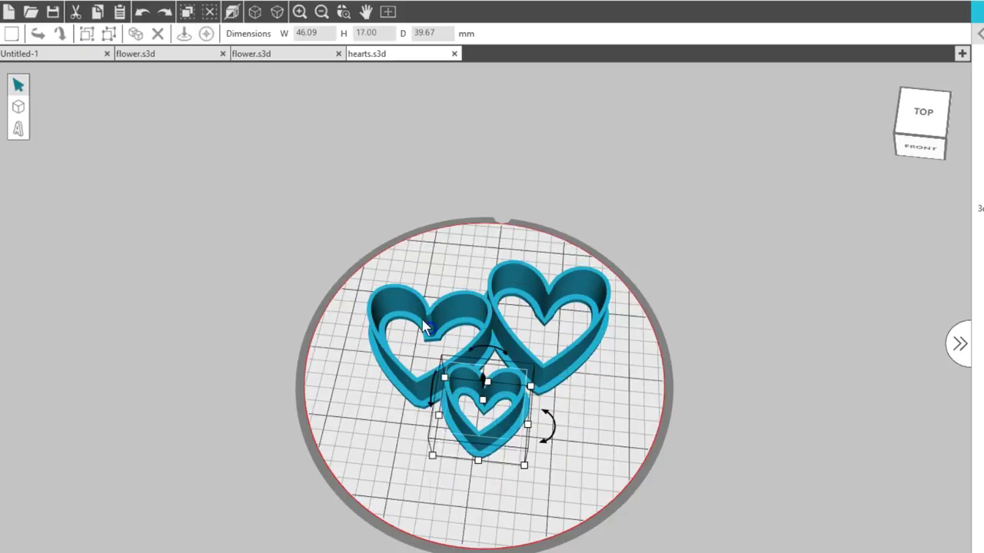
{"action": "left_click", "coordinate": [555, 455]}
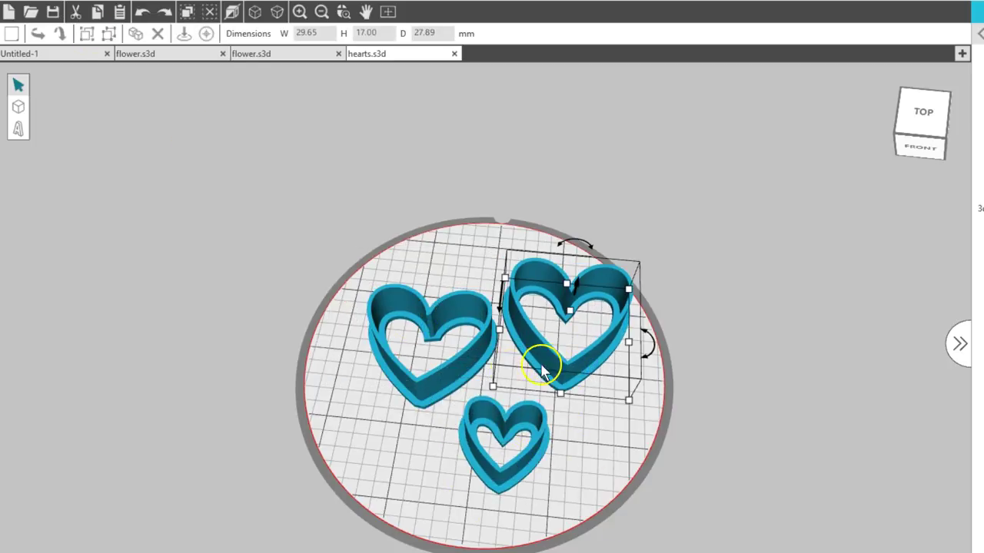
{"action": "left_click", "coordinate": [470, 376]}
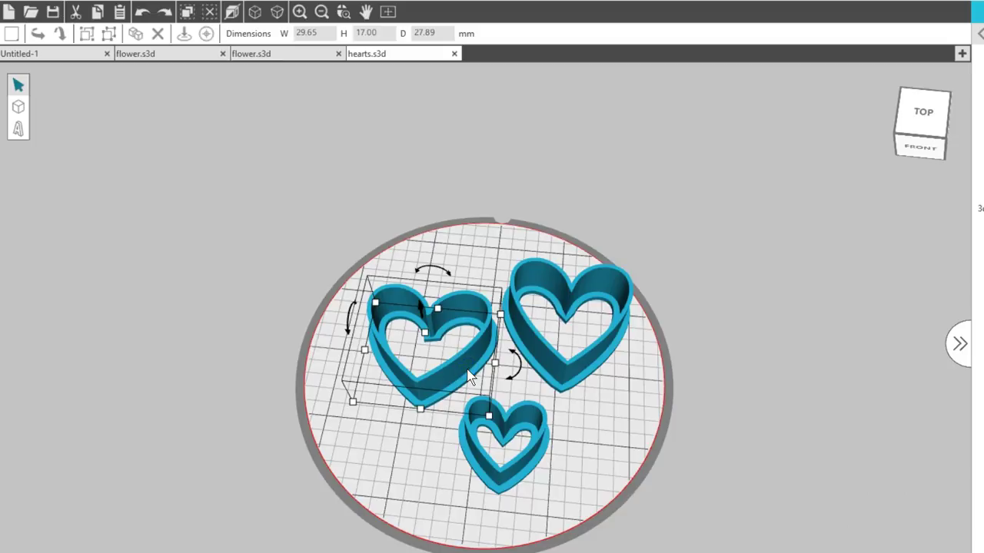
{"action": "key", "text": "Delete"}
{"action": "left_click", "coordinate": [470, 444]}
{"action": "key", "text": "Delete"}
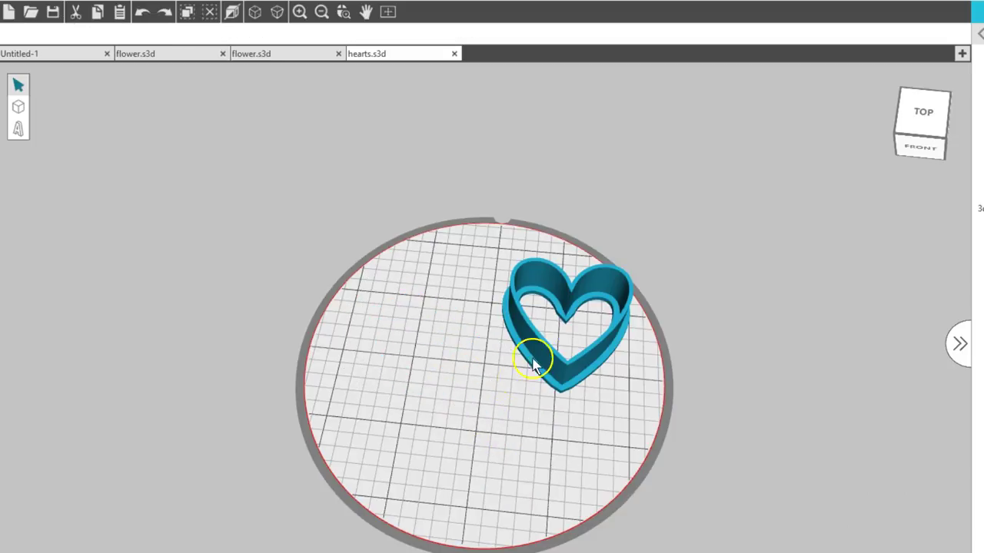
- Move the large heart to the plate centre and rotate it
{"action": "left_click_drag", "start_coordinate": [531, 358], "coordinate": [462, 389]}
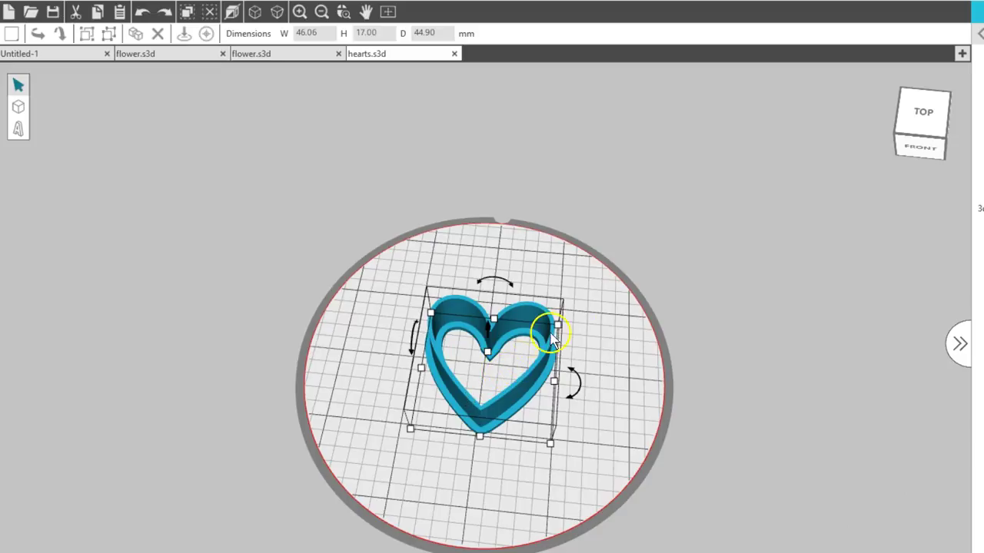
{"action": "left_click_drag", "start_coordinate": [560, 325], "coordinate": [625, 286]}
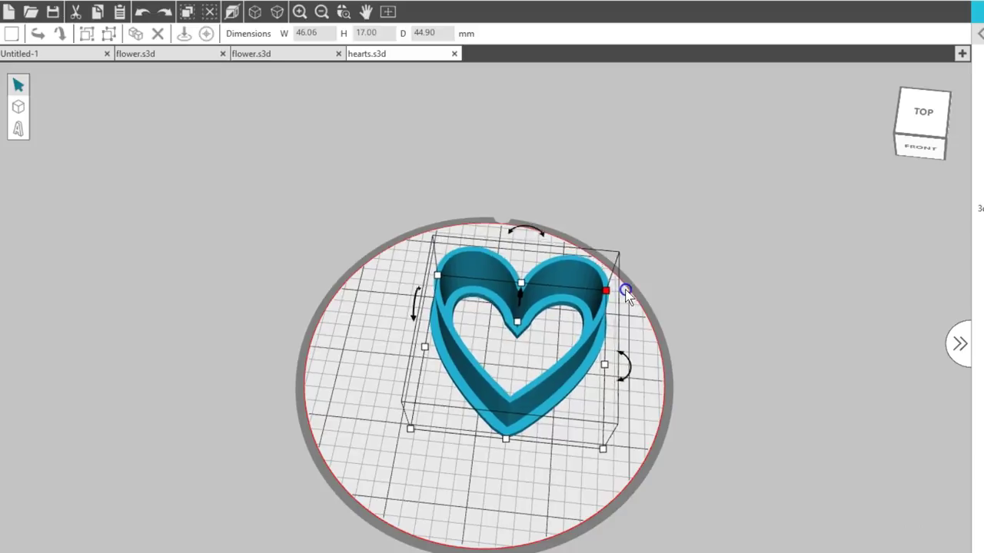
{"action": "left_click_drag", "start_coordinate": [597, 342], "coordinate": [535, 393]}
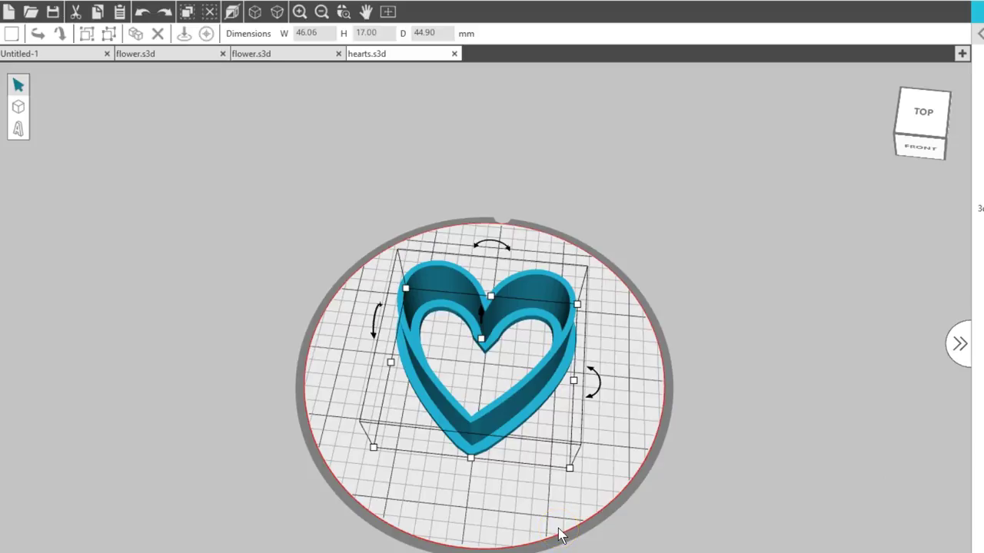
- Import the black mandala flower from Flowers as a jewellery box
{"action": "left_click", "coordinate": [983, 32]}
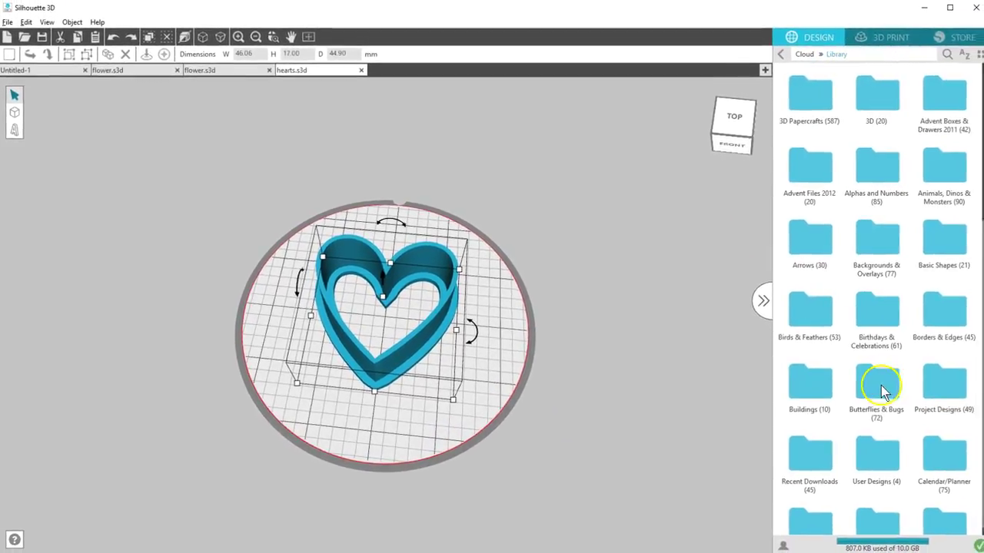
{"action": "scroll", "coordinate": [883, 392], "scroll_direction": "down", "scroll_amount": 3}
{"action": "left_click", "coordinate": [872, 442]}
{"action": "scroll", "coordinate": [981, 231], "scroll_direction": "down", "scroll_amount": 10}
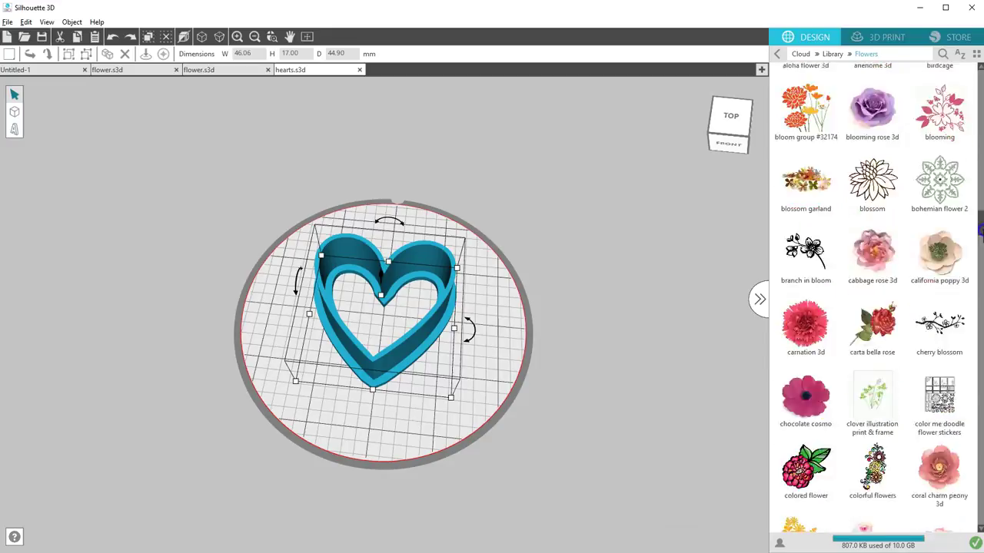
{"action": "left_click_drag", "start_coordinate": [981, 230], "coordinate": [979, 342]}
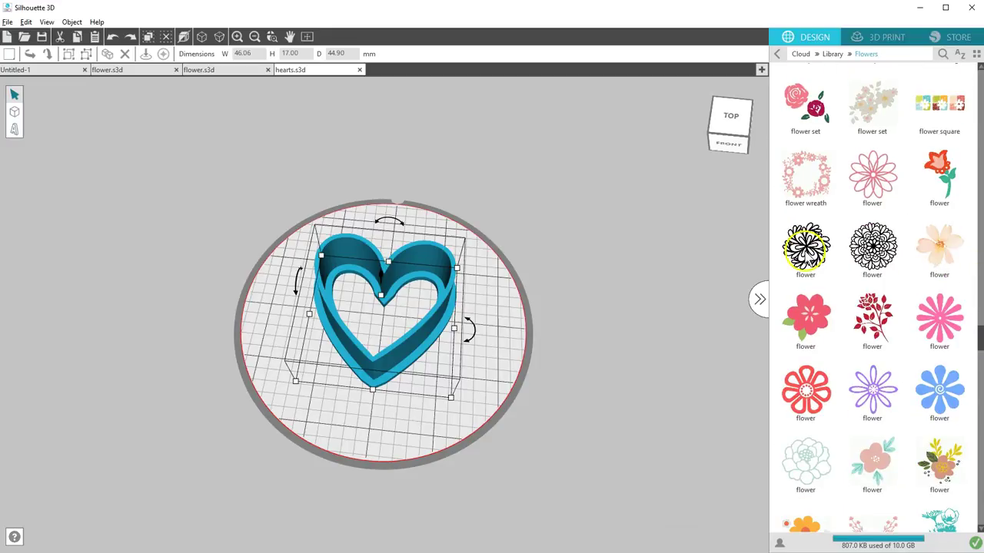
{"action": "double_click", "coordinate": [806, 246]}
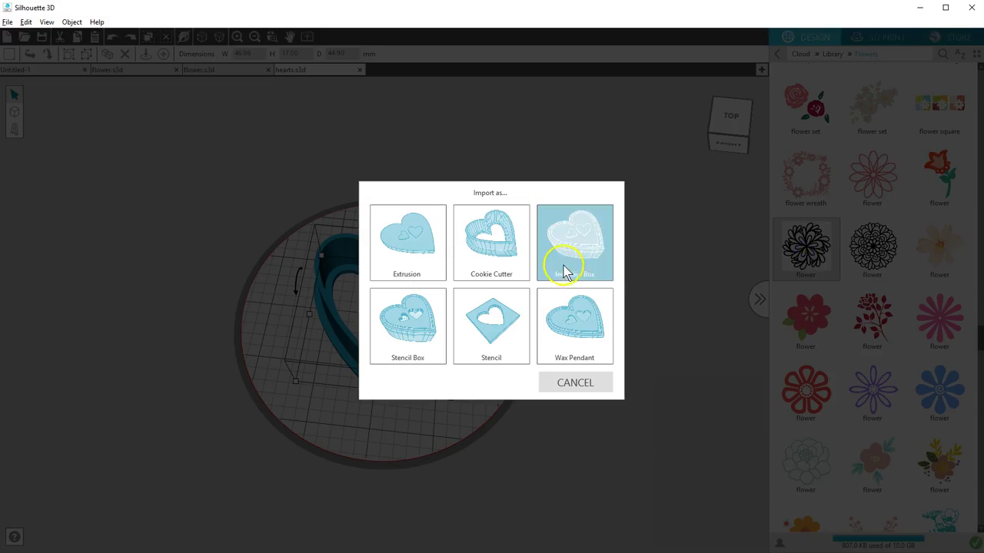
{"action": "left_click", "coordinate": [565, 266]}
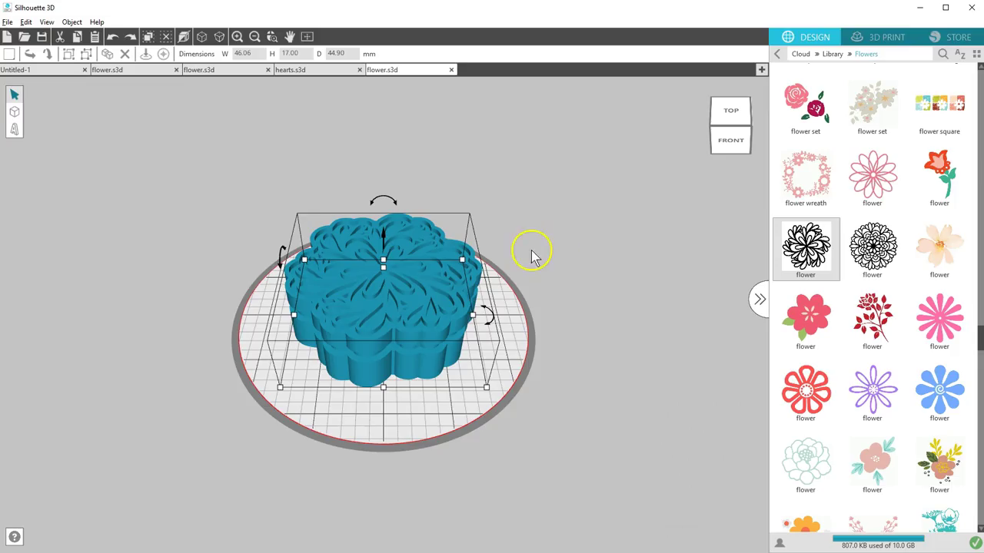
{"action": "right_click_drag", "start_coordinate": [534, 254], "coordinate": [557, 226]}
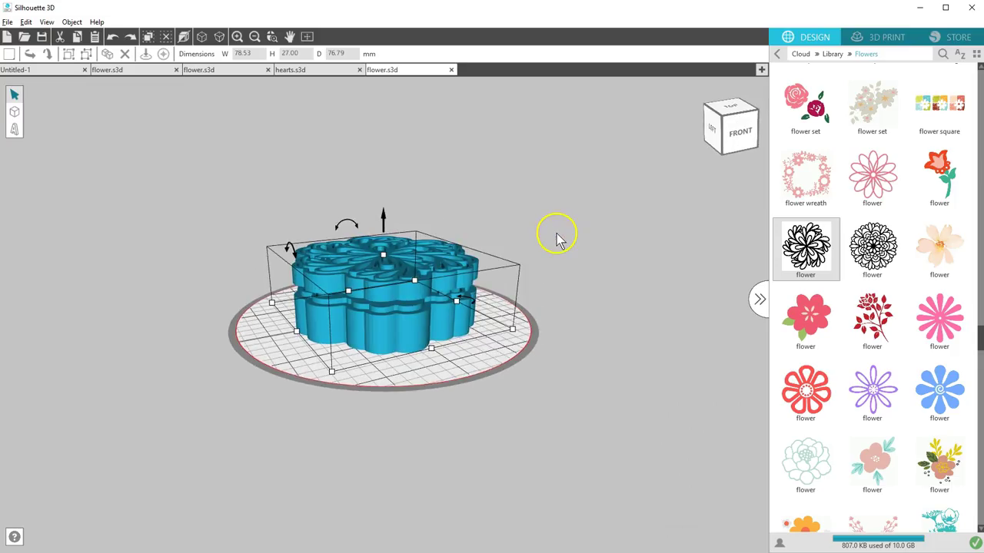
- Slice the jewellery box in 3D PRINT, view the print job, then return to DESIGN
{"action": "left_click", "coordinate": [898, 36]}
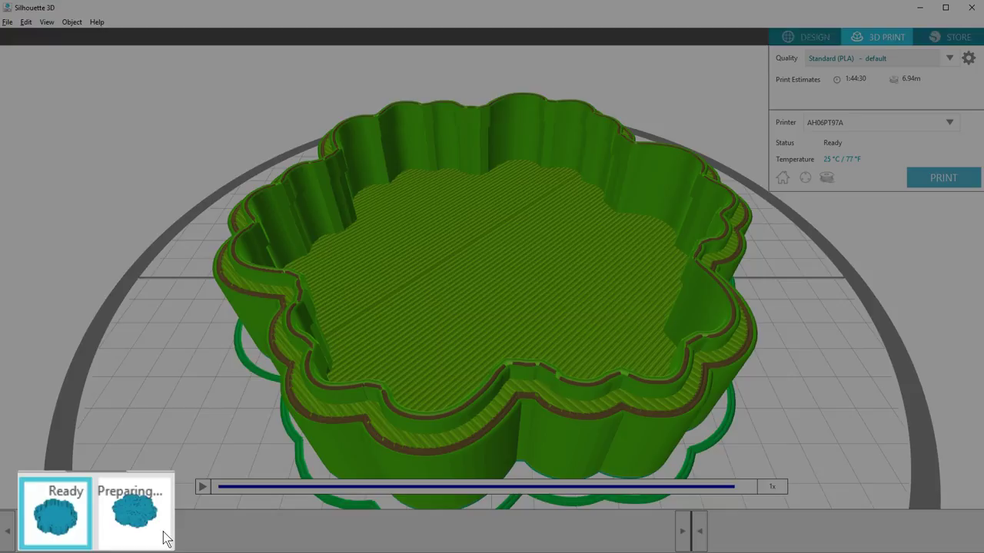
{"action": "left_click", "coordinate": [164, 538]}
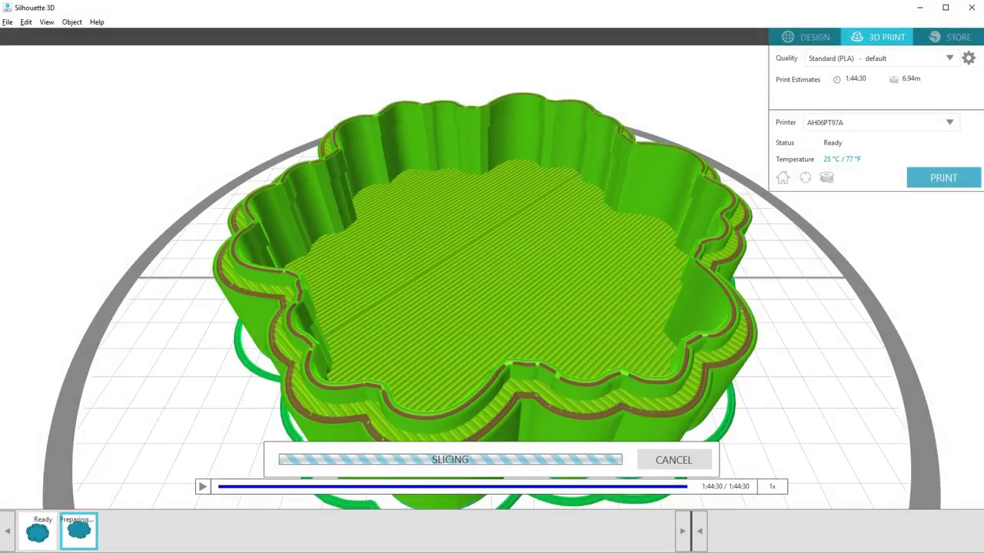
{"action": "left_click", "coordinate": [797, 38]}
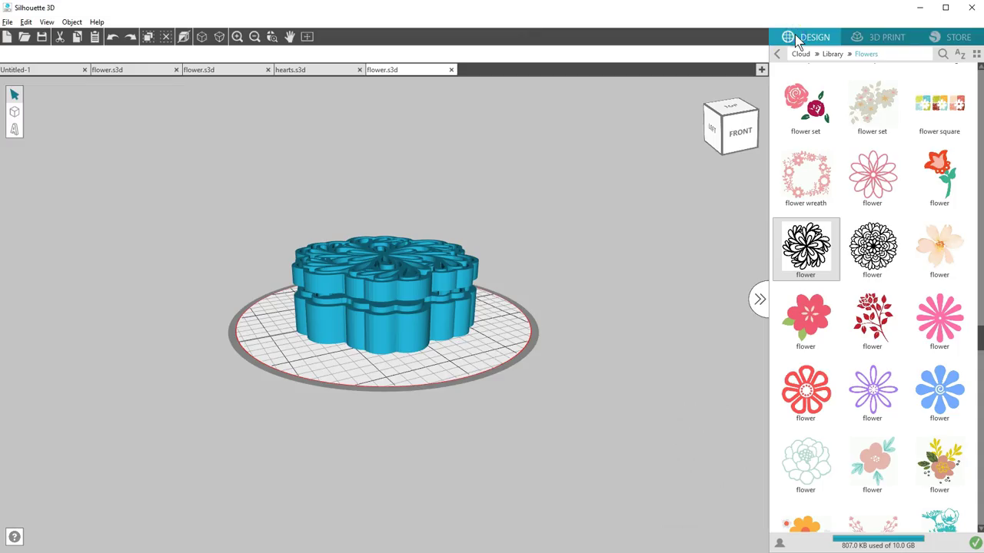
- Import the mandala flower again as a Stencil Box
{"action": "left_click", "coordinate": [522, 233]}
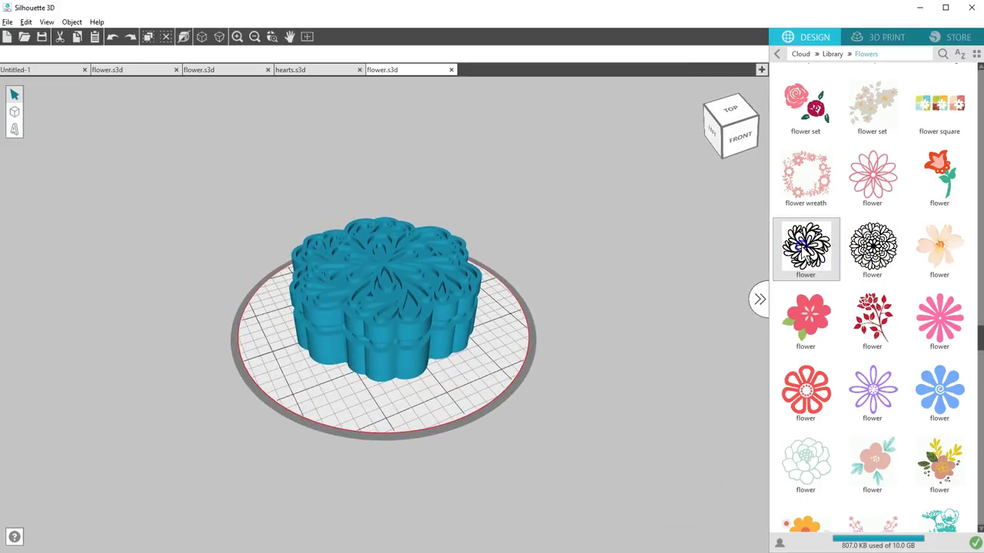
{"action": "double_click", "coordinate": [805, 246]}
{"action": "left_click", "coordinate": [399, 338]}
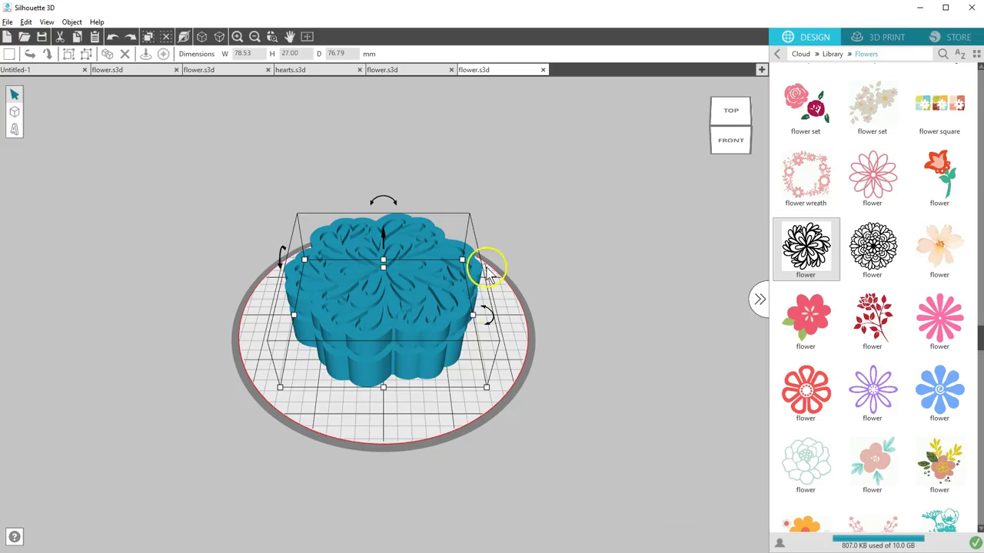
{"action": "left_click", "coordinate": [534, 245]}
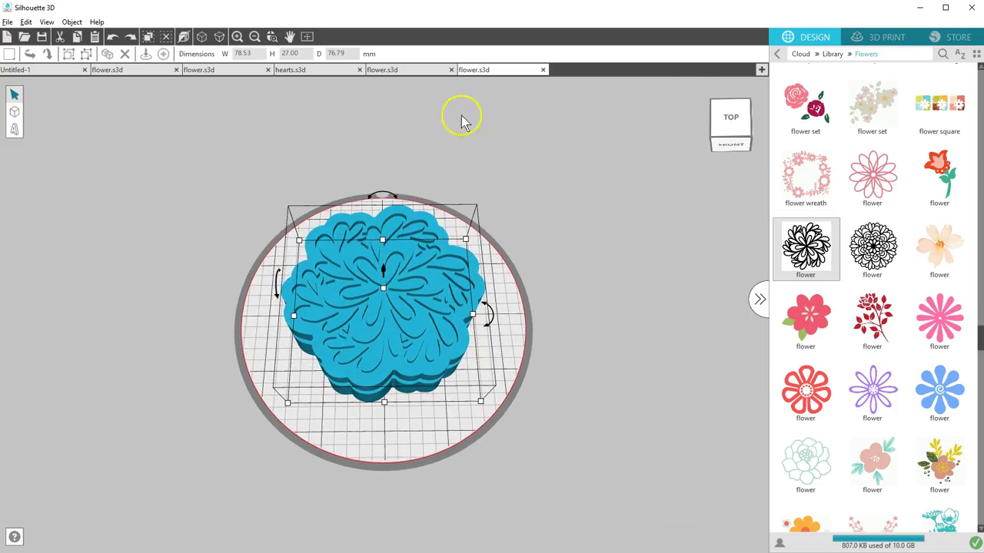
- Compare the jewellery box and stencil box flower.s3d documents by switching between them
{"action": "left_click", "coordinate": [406, 70]}
{"action": "right_click_drag", "start_coordinate": [461, 187], "coordinate": [480, 112]}
{"action": "left_click", "coordinate": [496, 69]}
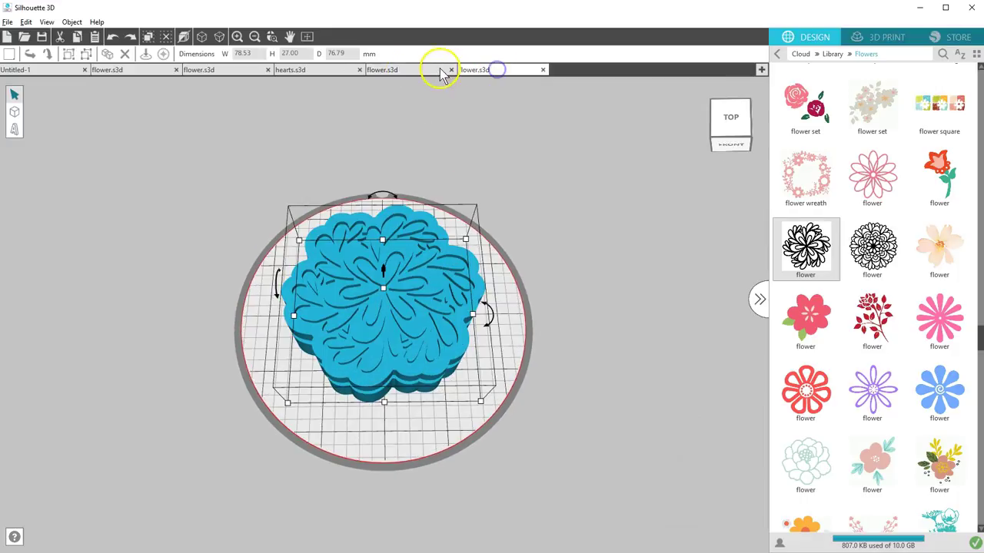
{"action": "left_click", "coordinate": [418, 69]}
{"action": "left_click", "coordinate": [481, 70]}
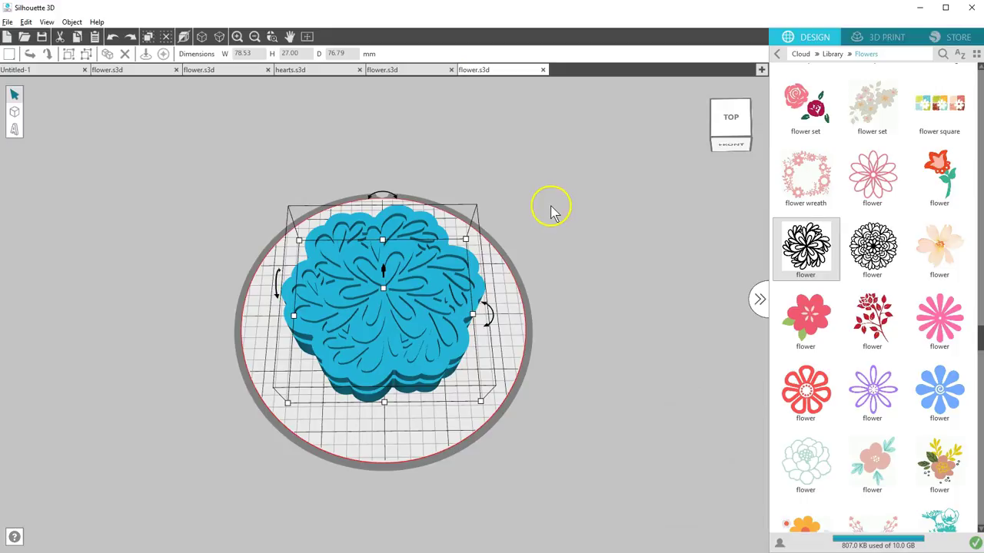
- Import the flower design as a stencil and view it from the top
{"action": "double_click", "coordinate": [806, 246]}
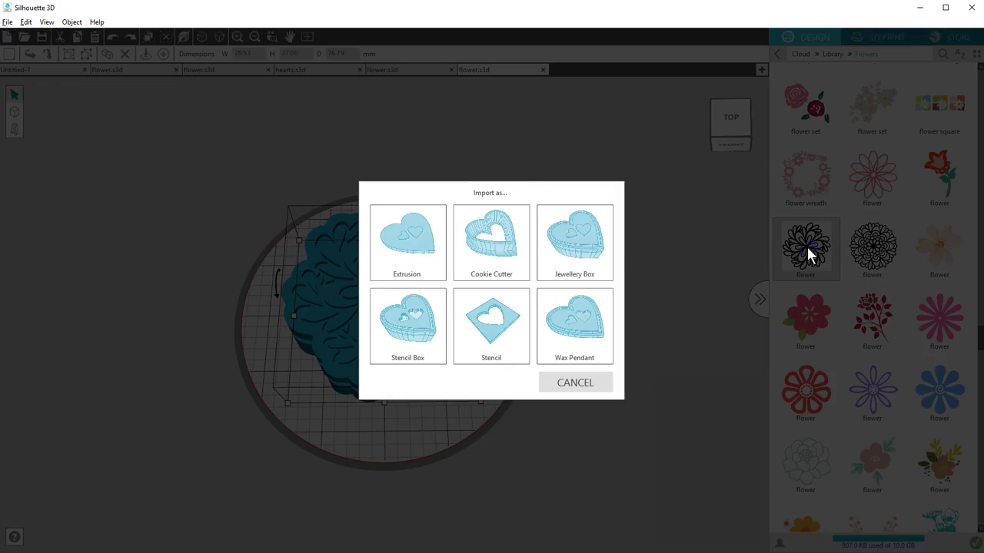
{"action": "left_click", "coordinate": [503, 336]}
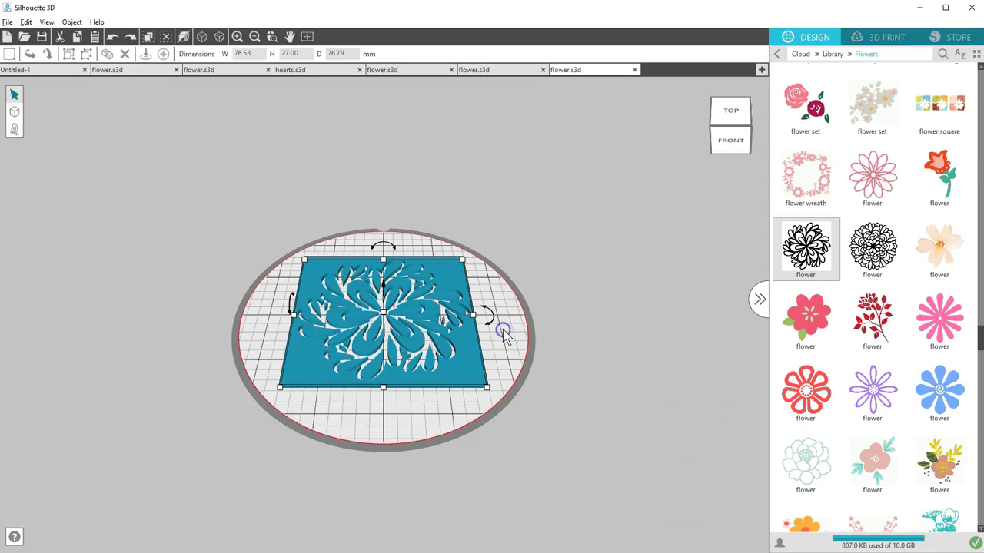
{"action": "left_click_drag", "start_coordinate": [525, 284], "coordinate": [525, 316]}
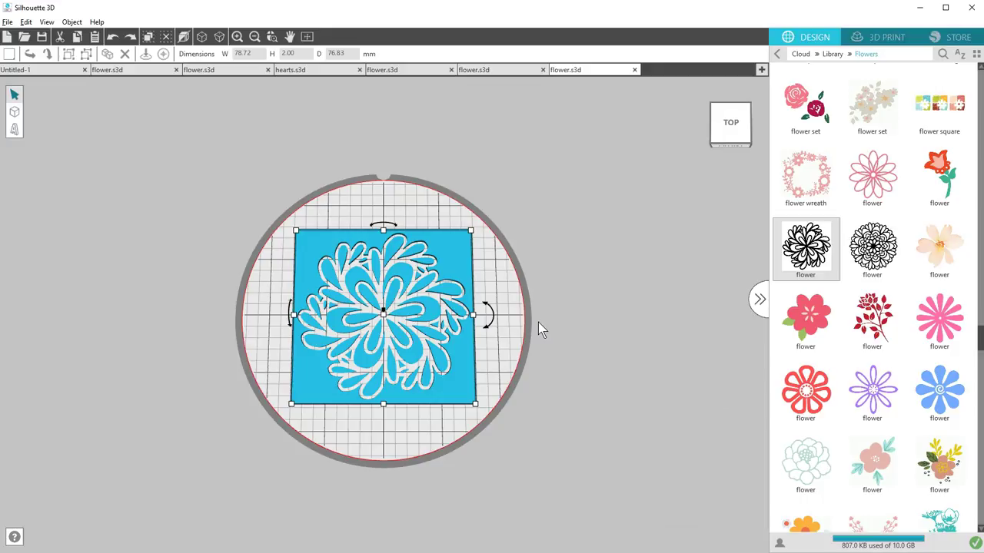
- Bring in the hearts design as a stencil and view it from above
{"action": "left_click", "coordinate": [832, 54]}
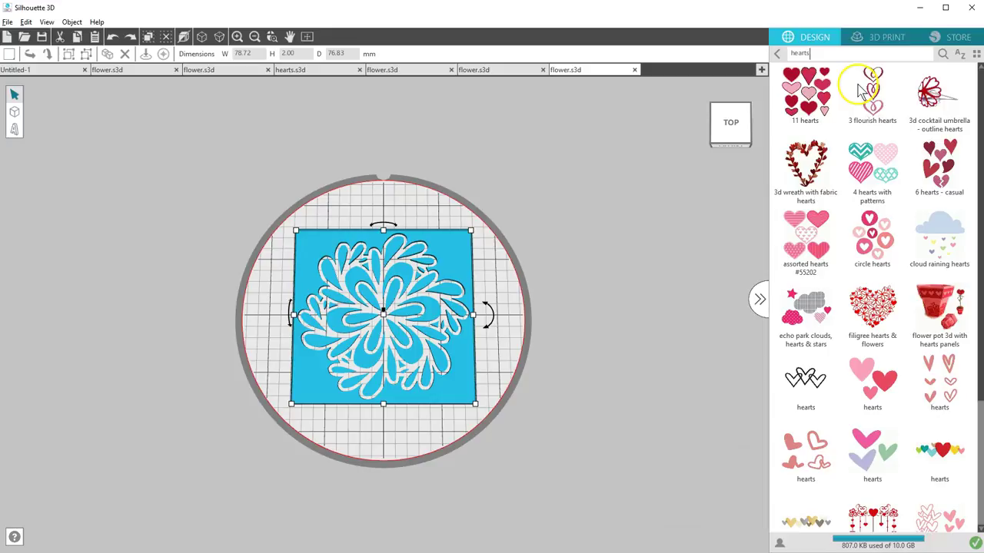
{"action": "left_click", "coordinate": [872, 380]}
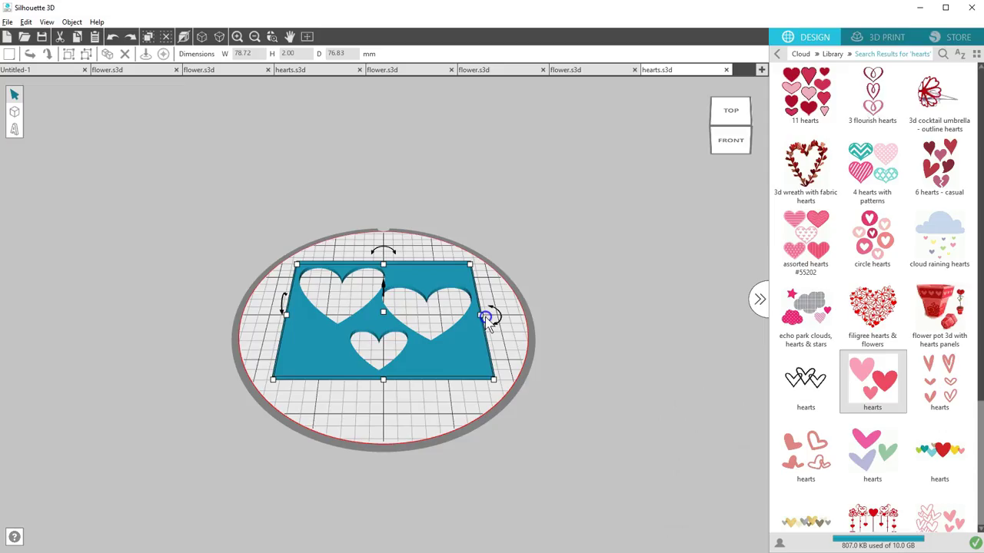
{"action": "left_click_drag", "start_coordinate": [485, 317], "coordinate": [542, 316]}
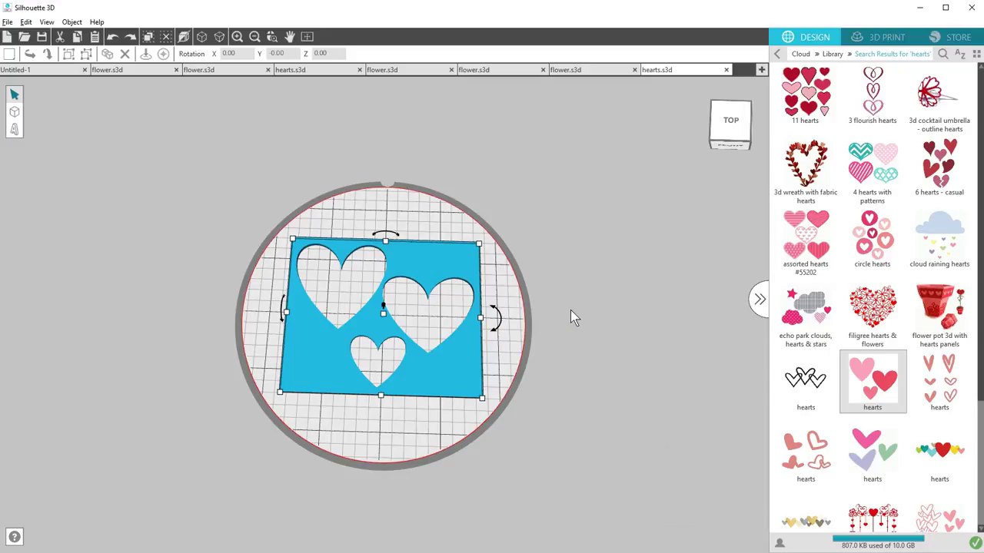
{"action": "left_click", "coordinate": [832, 53]}
- Search the library for 'boy icons' and import the result as a stencil plate
{"action": "left_click", "coordinate": [942, 54]}
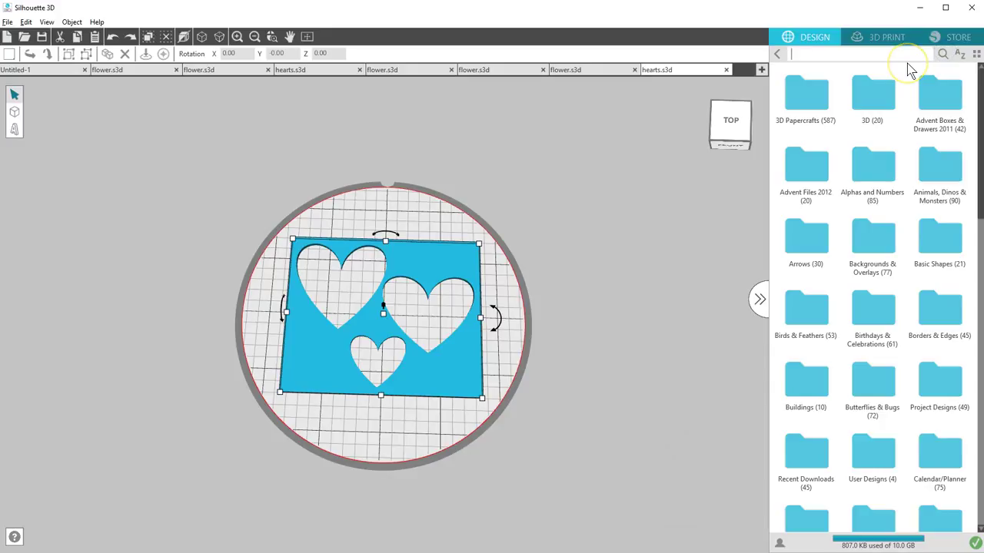
{"action": "type", "text": "boy icons"}
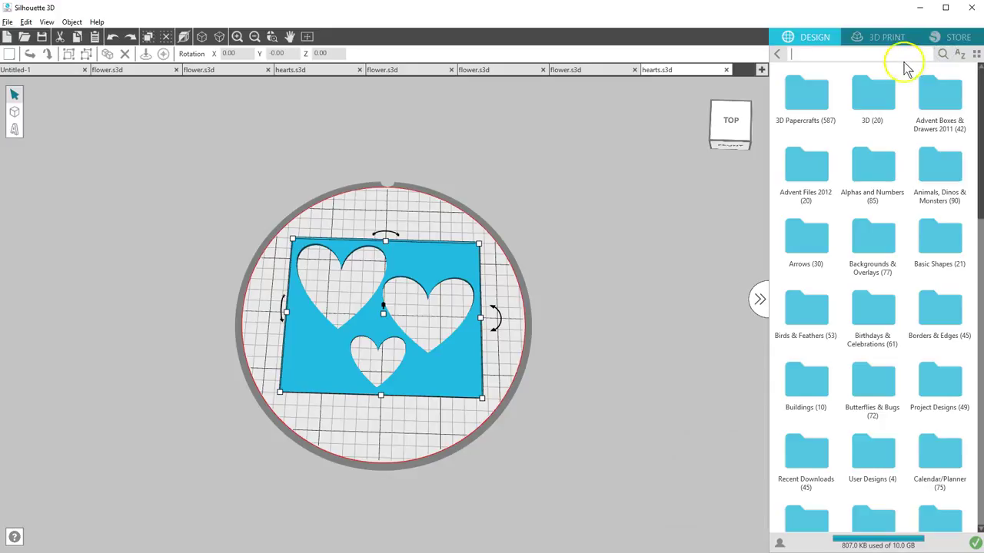
{"action": "key", "text": "Return"}
{"action": "double_click", "coordinate": [824, 98]}
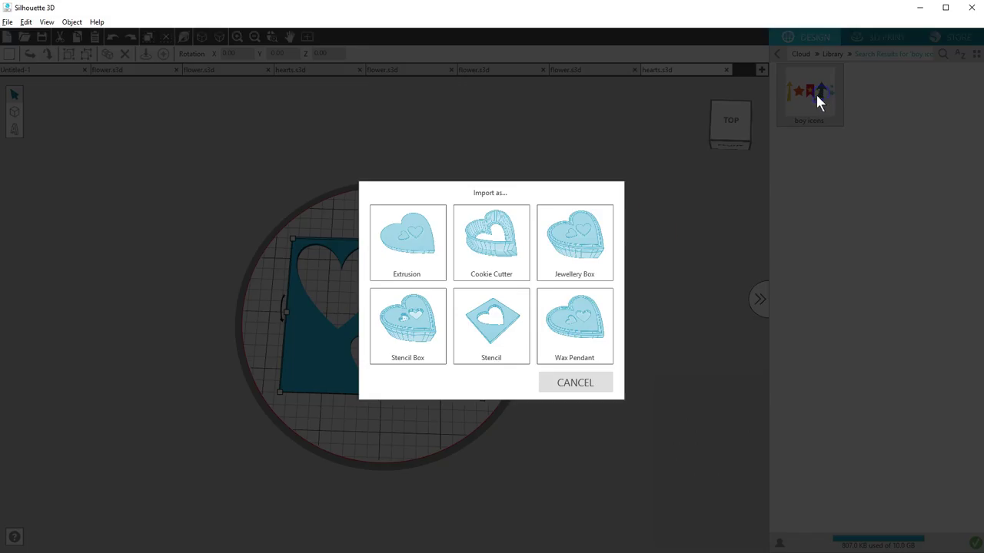
{"action": "left_click", "coordinate": [497, 338]}
{"action": "left_click_drag", "start_coordinate": [548, 302], "coordinate": [548, 306]}
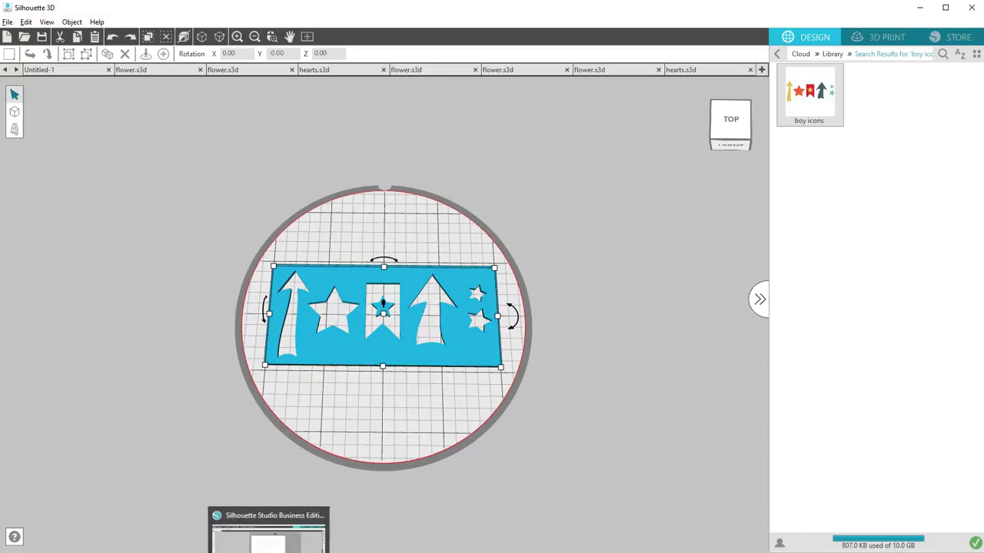
- In Silhouette Studio, ungroup the boy icons design and delete everything except one arrow, moving it top-left
{"action": "left_click", "coordinate": [269, 534]}
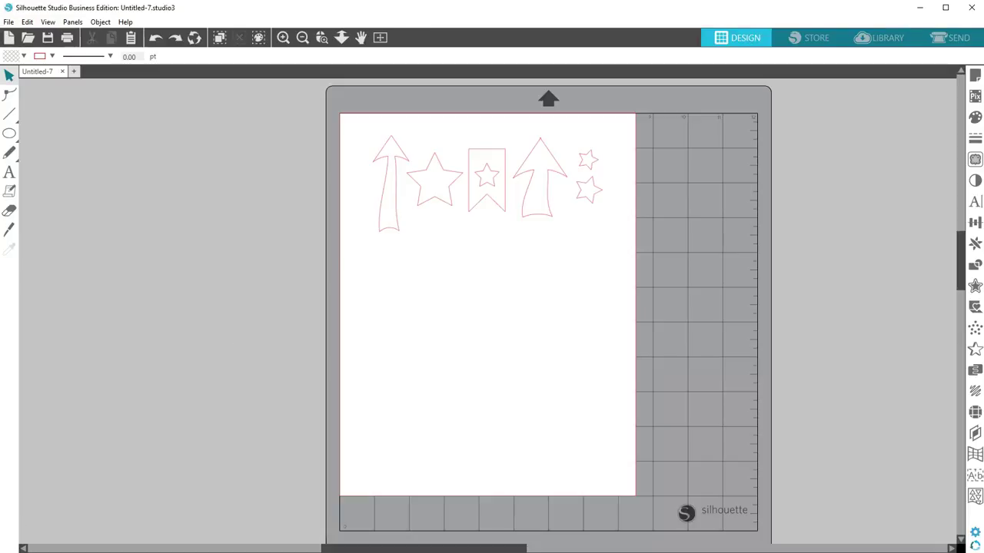
{"action": "left_click", "coordinate": [378, 150]}
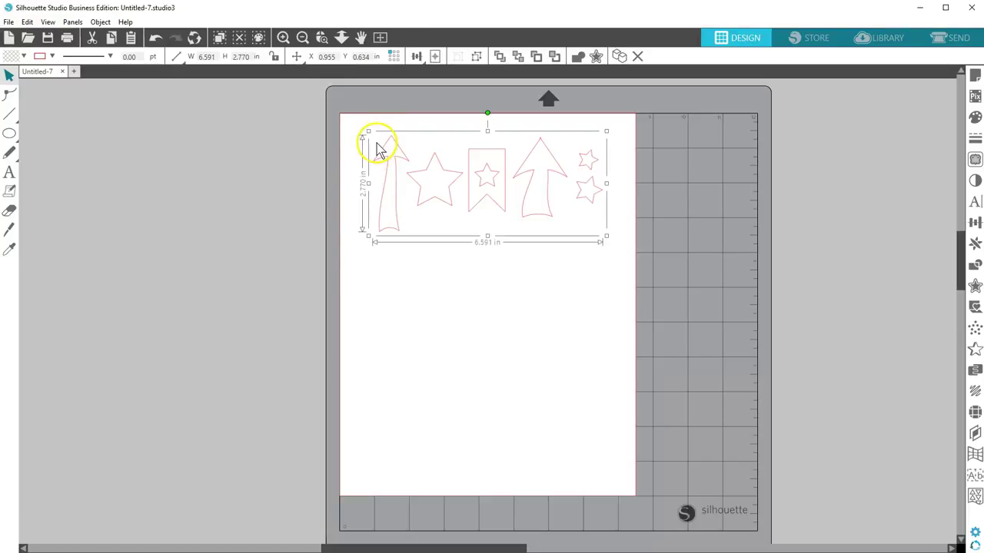
{"action": "left_click", "coordinate": [476, 57]}
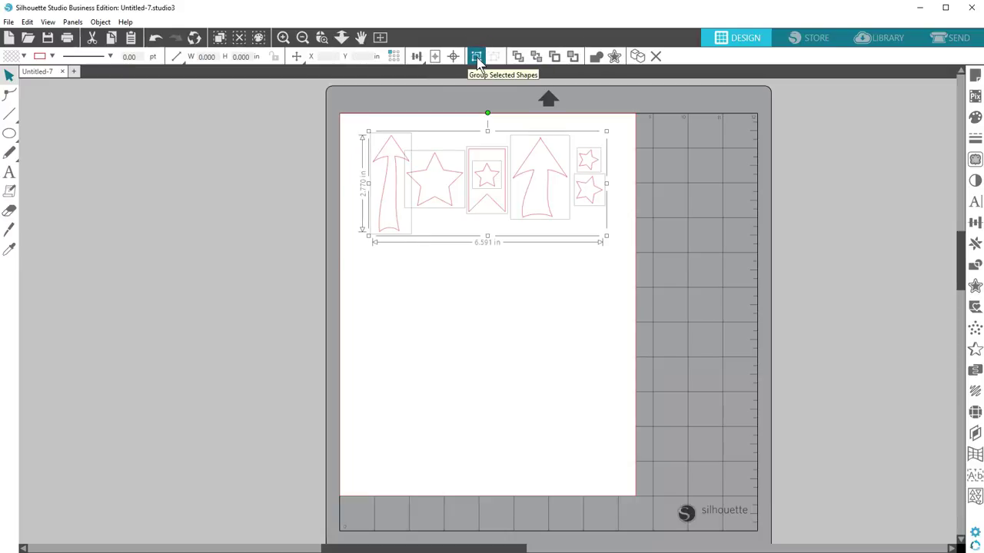
{"action": "left_click_drag", "start_coordinate": [351, 121], "coordinate": [492, 230]}
{"action": "key", "text": "Delete"}
{"action": "left_click_drag", "start_coordinate": [570, 115], "coordinate": [605, 219]}
{"action": "key", "text": "Delete"}
{"action": "left_click_drag", "start_coordinate": [549, 191], "coordinate": [395, 180]}
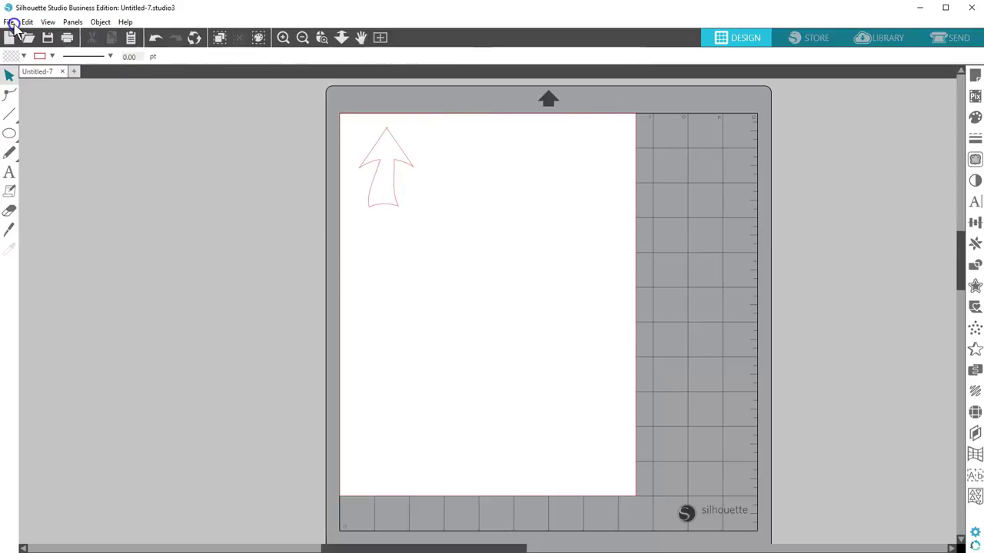
- Save the single-arrow design to the hard drive as 'arrow for 3D'
{"action": "left_click", "coordinate": [9, 22]}
{"action": "mouse_move", "coordinate": [77, 114]}
{"action": "left_click", "coordinate": [171, 119]}
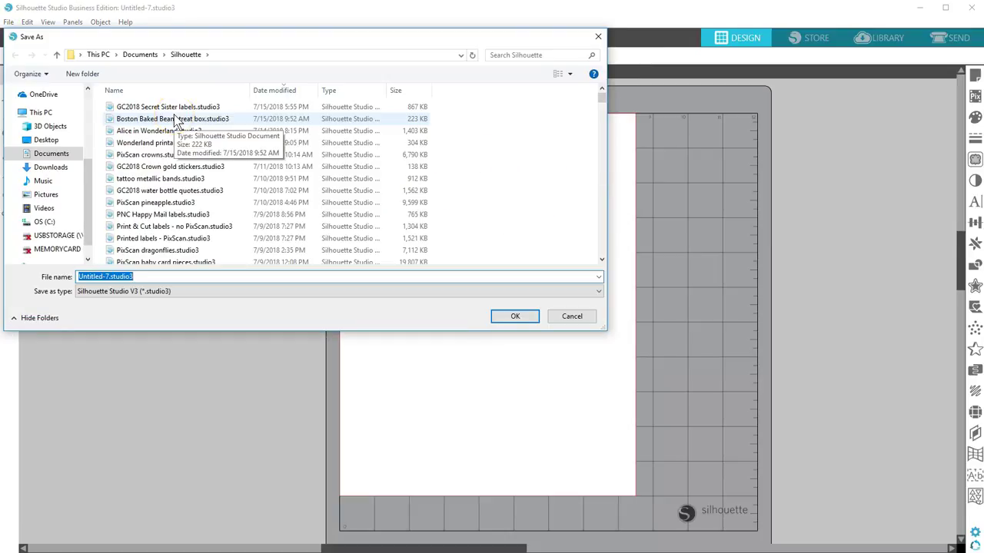
{"action": "type", "text": "arrow for 3D"}
{"action": "left_click", "coordinate": [515, 317]}
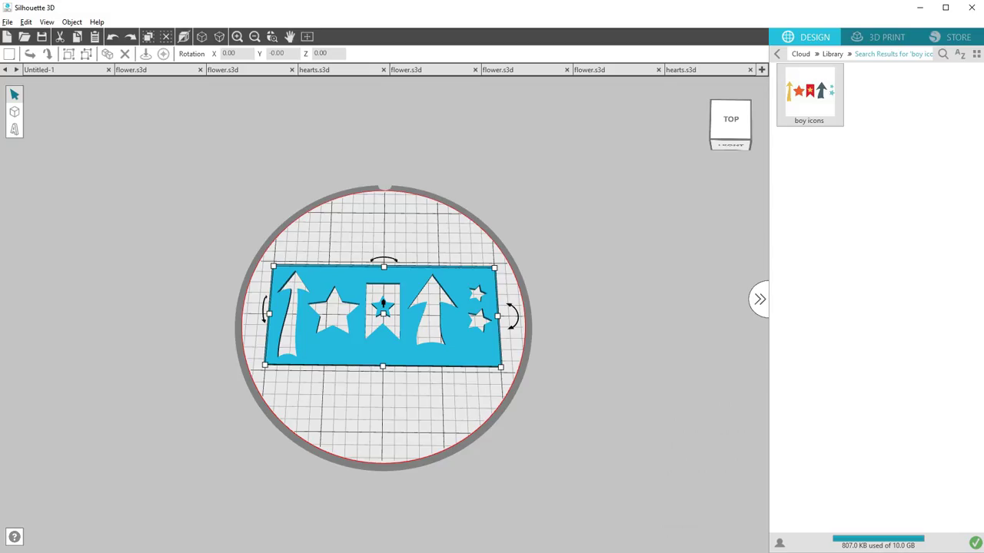
- Open 'arrow for 3D.studio3' in Silhouette 3D and import it as a stencil
{"action": "left_click", "coordinate": [27, 36]}
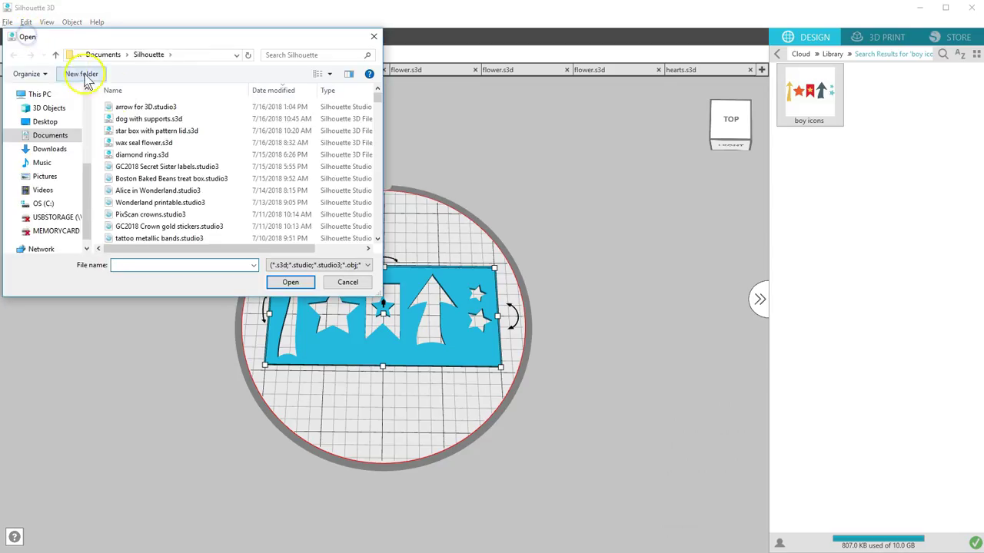
{"action": "left_click", "coordinate": [128, 104]}
{"action": "left_click", "coordinate": [282, 282]}
{"action": "left_click", "coordinate": [514, 346]}
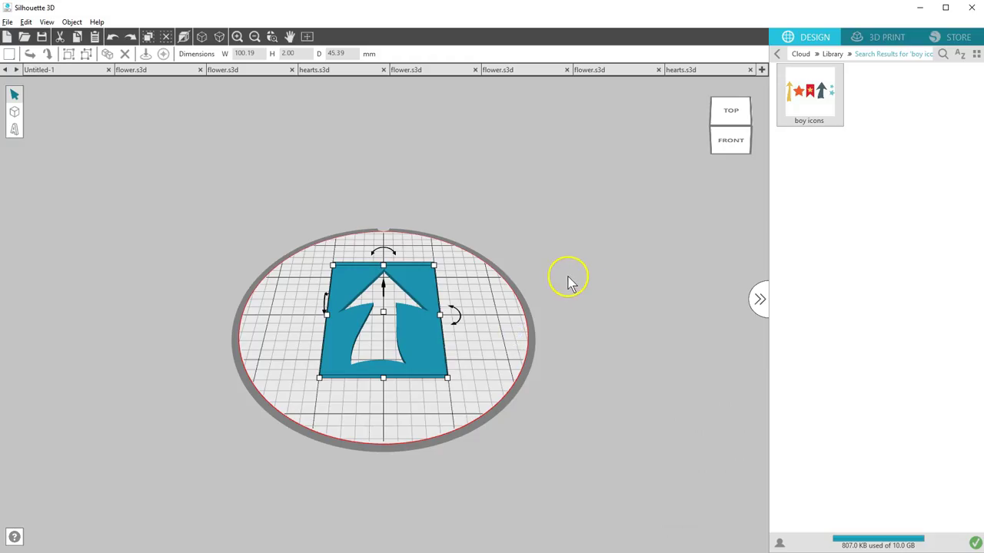
- From the library's Flowers folder, import the black mandala flower as a Wax Pendant
{"action": "left_click", "coordinate": [833, 53]}
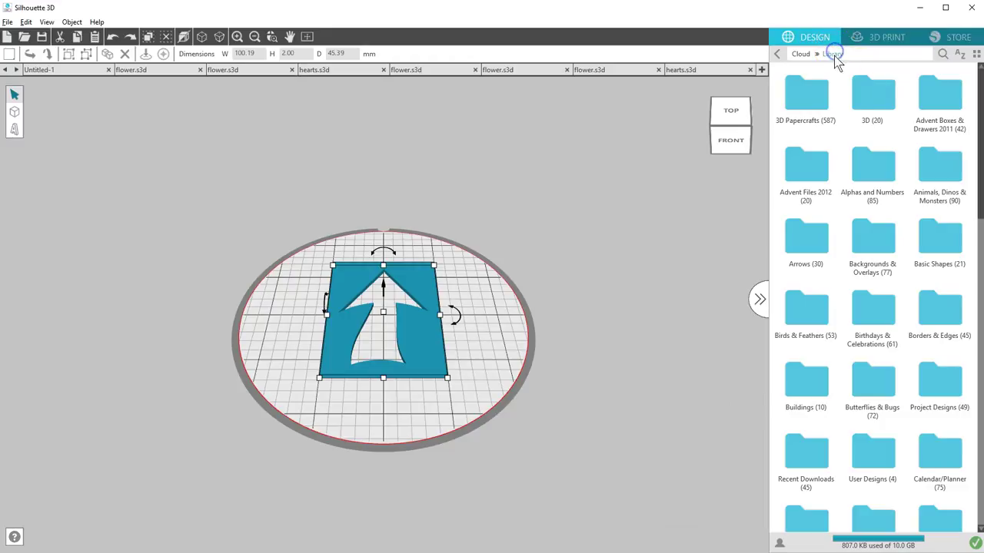
{"action": "scroll", "coordinate": [979, 128], "scroll_direction": "down", "scroll_amount": 6}
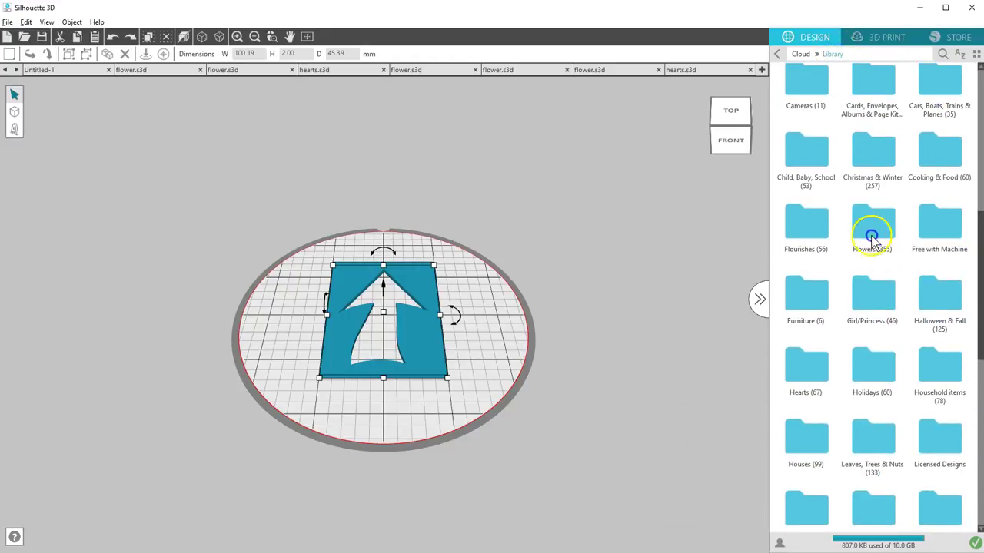
{"action": "left_click", "coordinate": [872, 236]}
{"action": "left_click_drag", "start_coordinate": [979, 92], "coordinate": [980, 323]}
{"action": "left_click", "coordinate": [805, 323]}
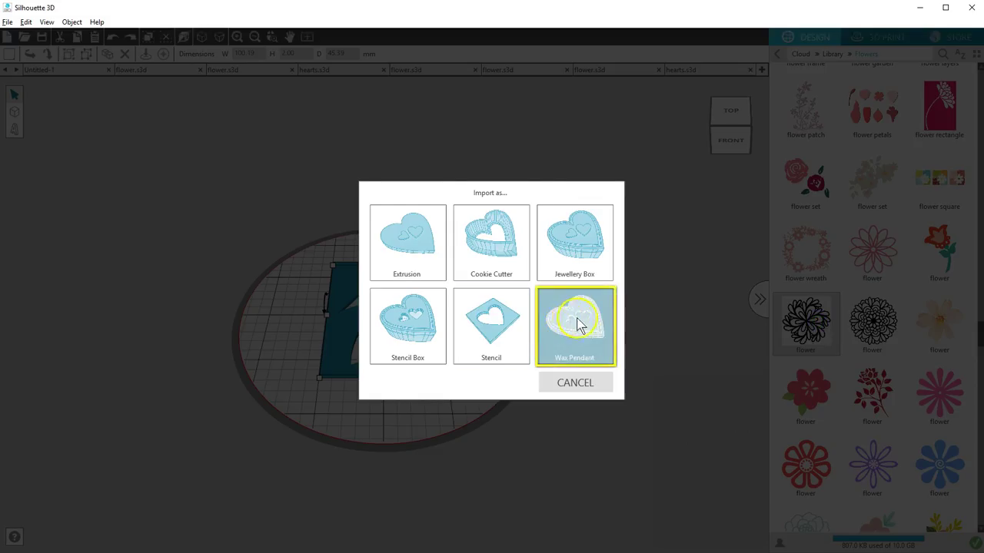
{"action": "left_click", "coordinate": [578, 326]}
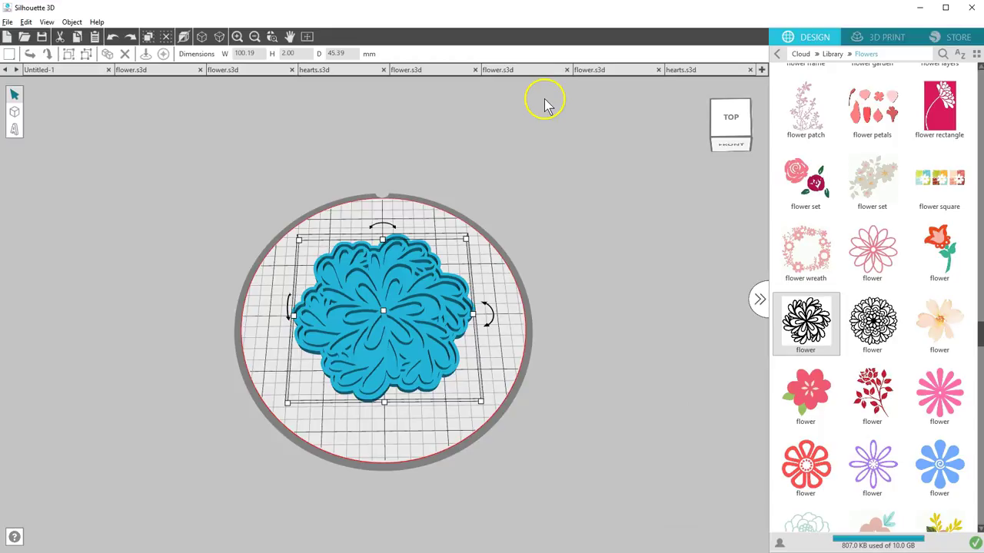
{"action": "left_click", "coordinate": [7, 21]}
{"action": "mouse_move", "coordinate": [92, 114]}
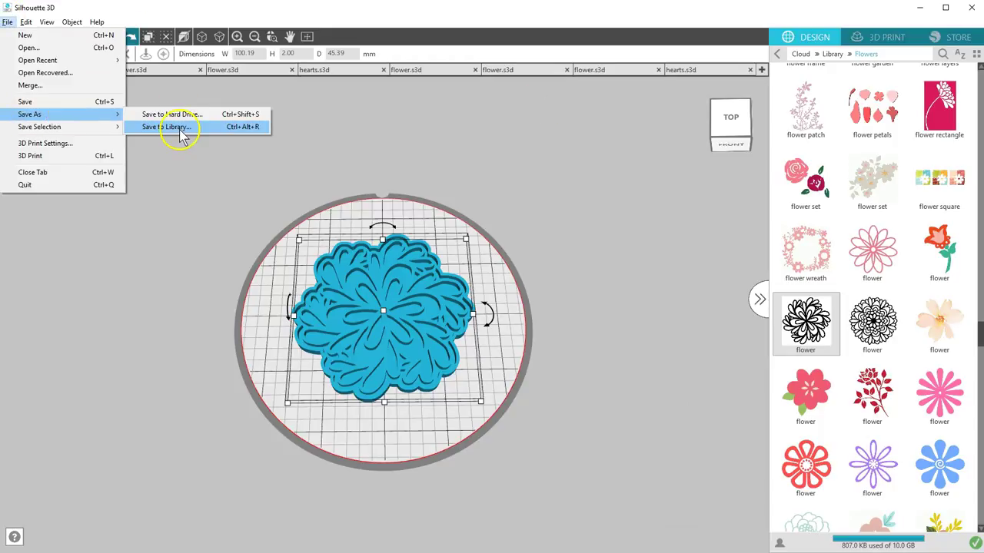
{"action": "left_click", "coordinate": [885, 36]}
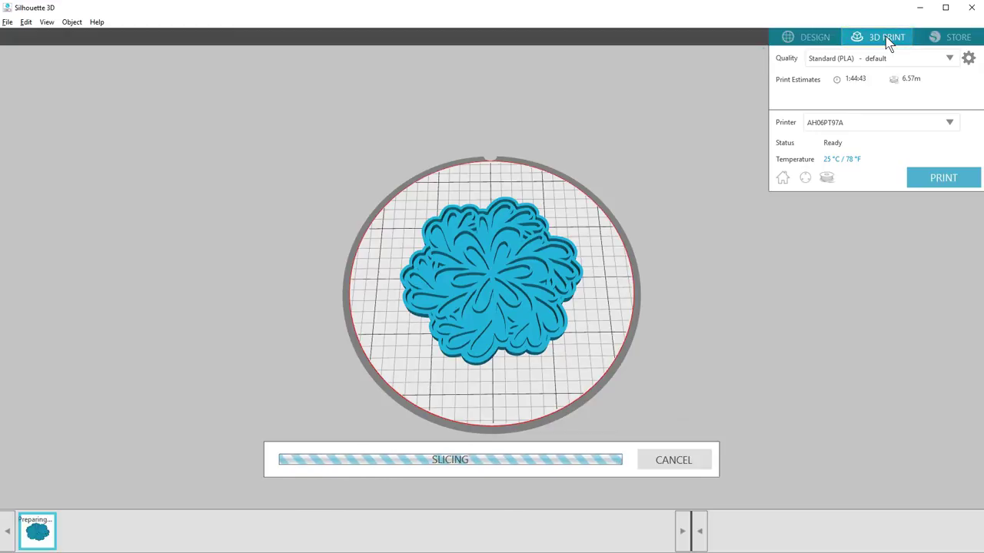
{"action": "left_click", "coordinate": [815, 39]}
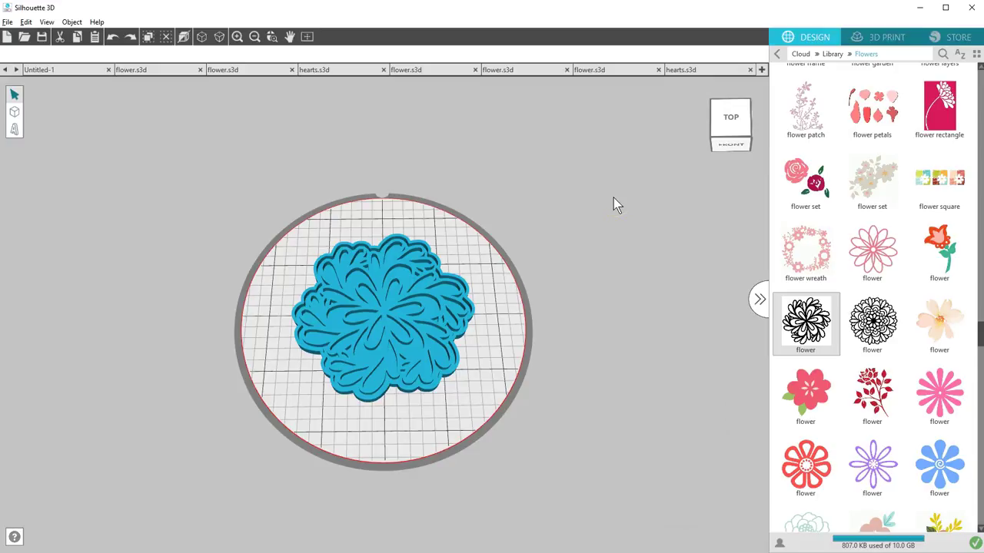
- View the thicker flower.s3d model from the side, then return to the hearts.s3d cookie cutter
{"action": "left_click", "coordinate": [432, 71]}
{"action": "right_click_drag", "start_coordinate": [555, 243], "coordinate": [556, 213]}
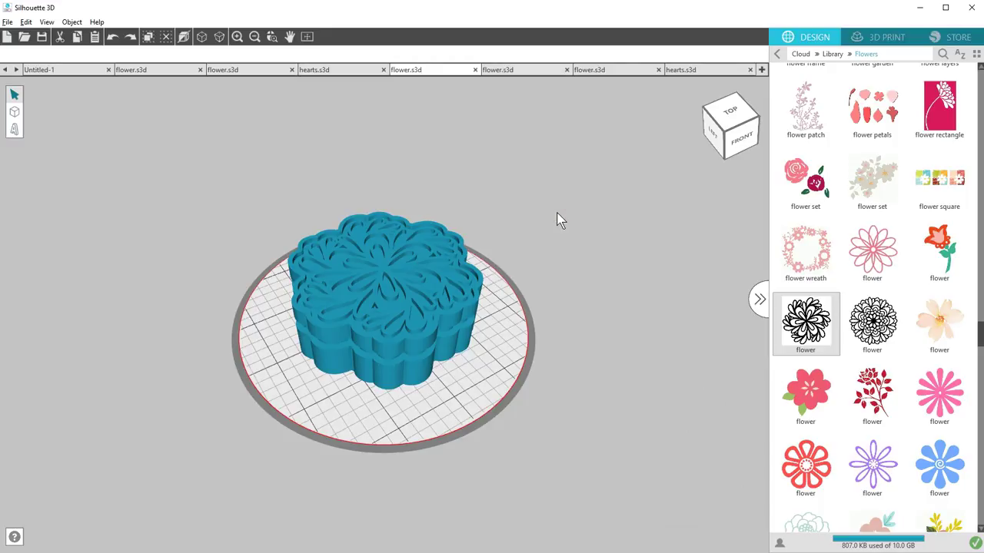
{"action": "left_click", "coordinate": [343, 70]}
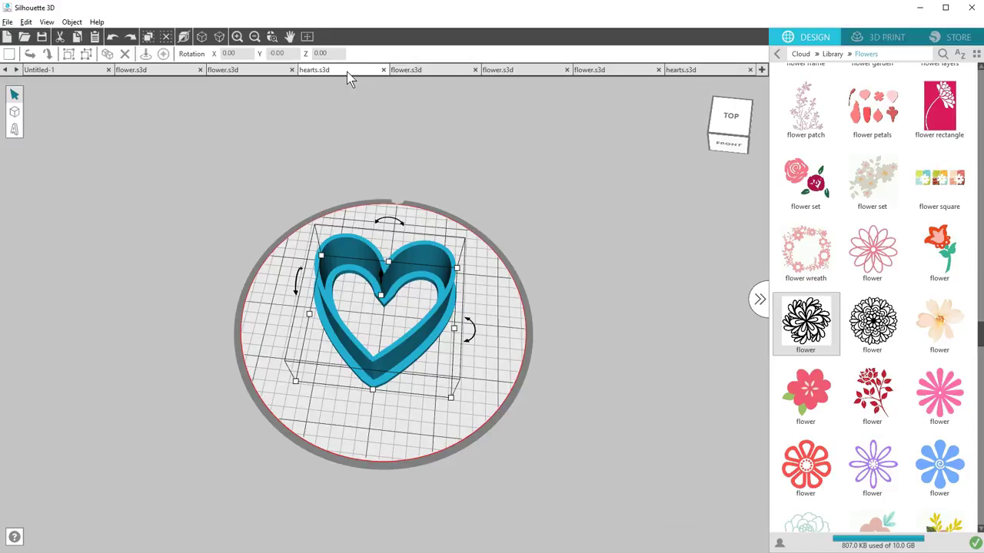